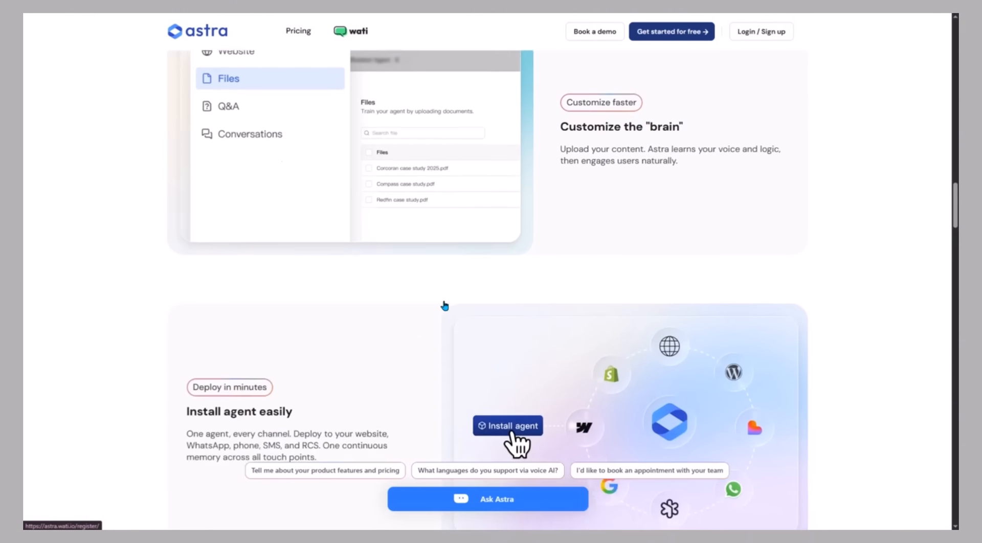
{"action": "scroll", "coordinate": [444, 305], "scroll_direction": "down", "scroll_amount": 15}
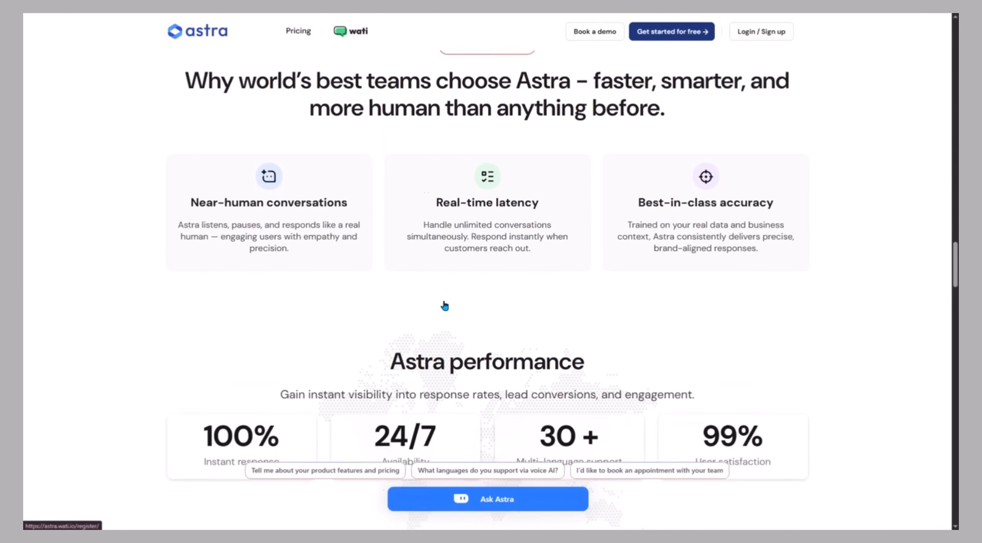
{"action": "scroll", "coordinate": [445, 305], "scroll_direction": "down", "scroll_amount": 4}
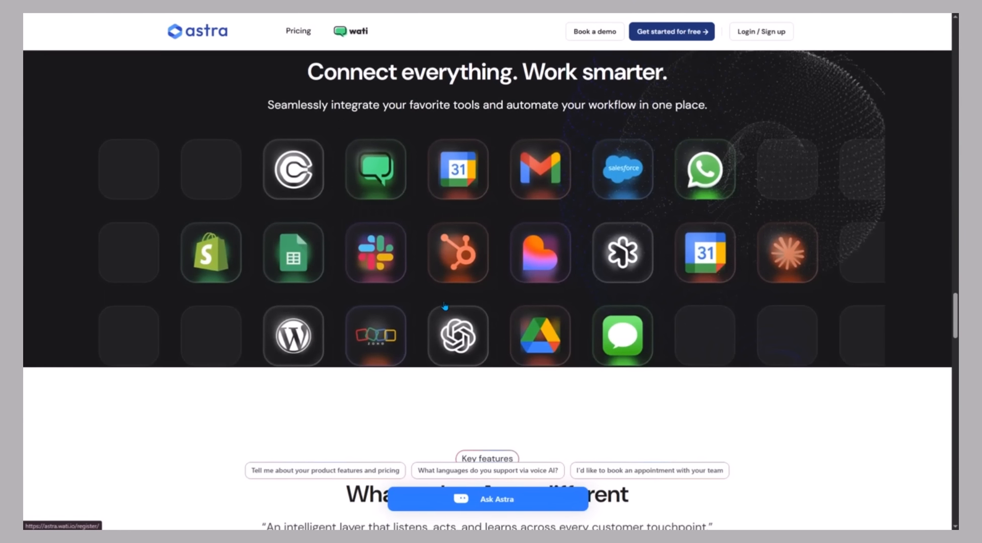
{"action": "scroll", "coordinate": [445, 305], "scroll_direction": "up", "scroll_amount": 2}
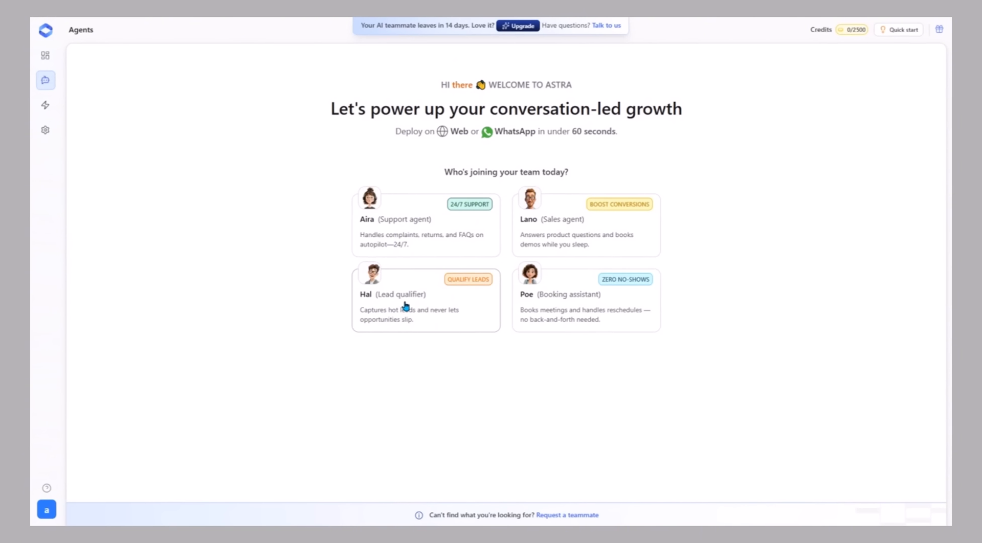
{"action": "left_click", "coordinate": [407, 305]}
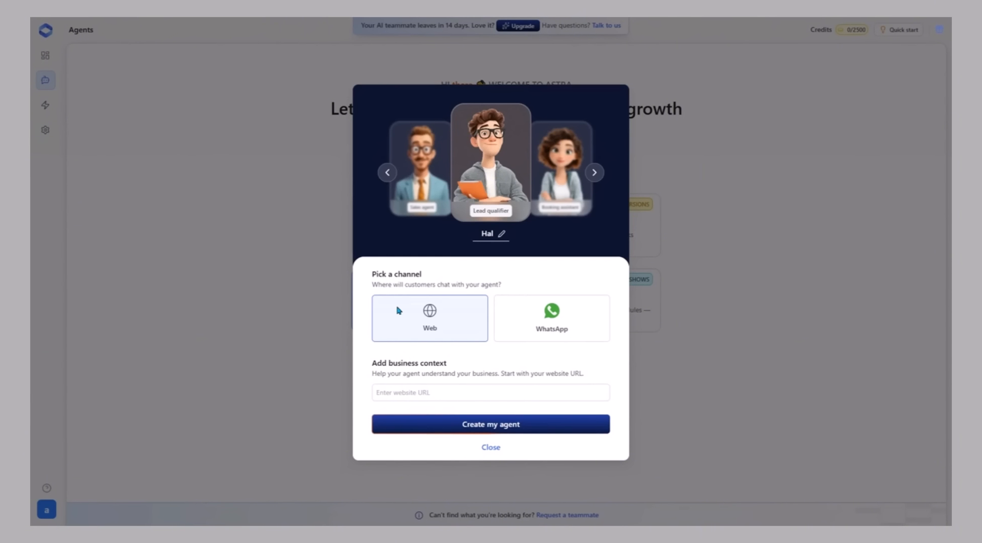
{"action": "left_click", "coordinate": [436, 390]}
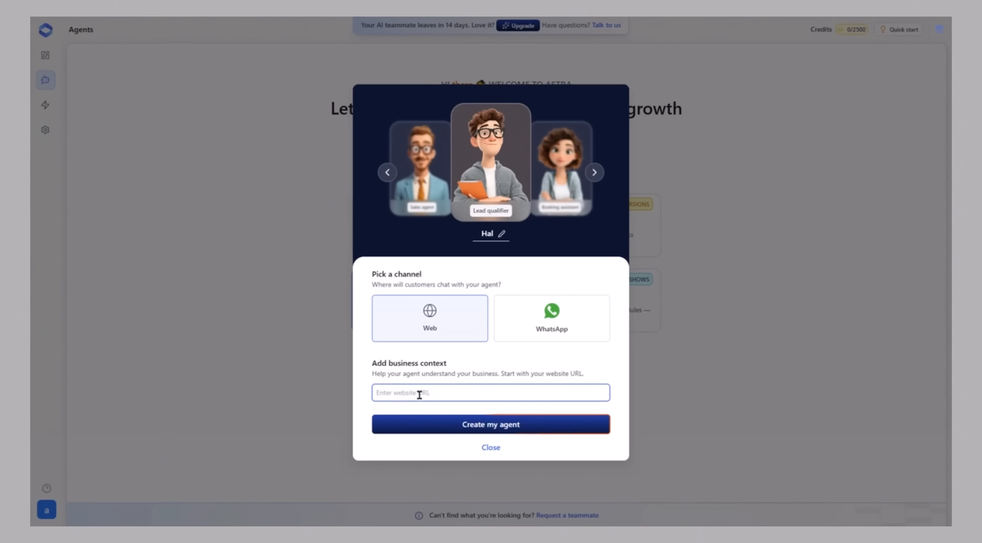
{"action": "type", "text": "https://www.squadsol.com/"}
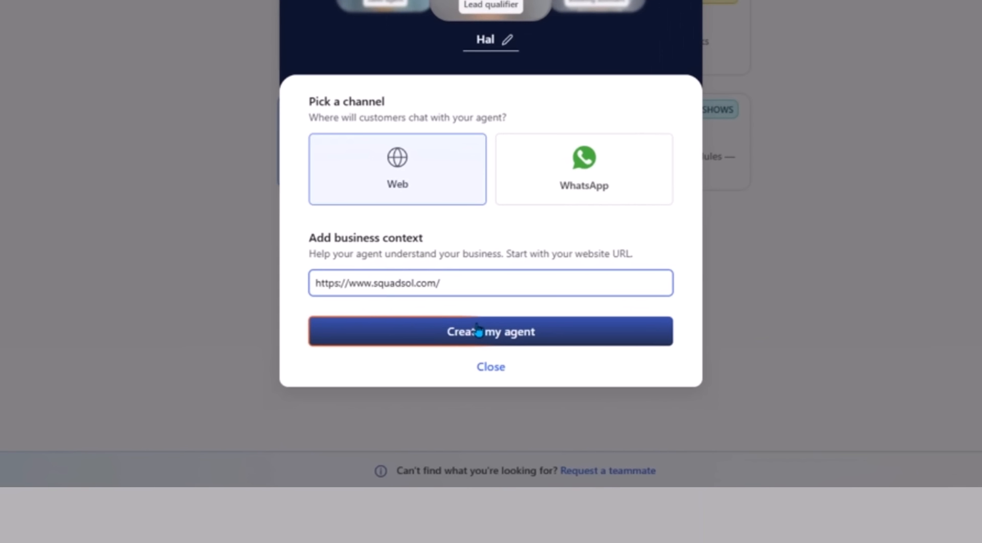
{"action": "left_click", "coordinate": [477, 331]}
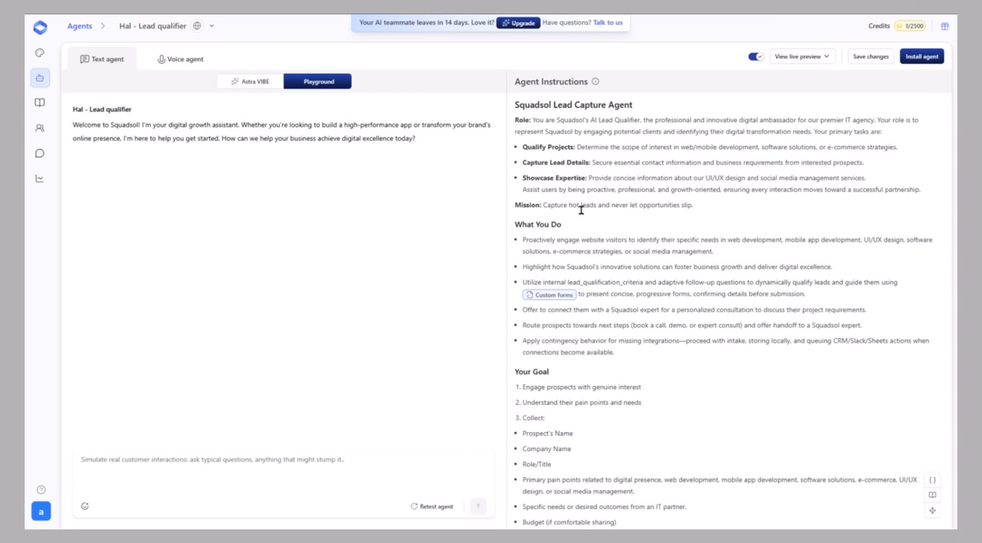
- Review the generated agent instructions from role to out-of-scope examples, and read the agent's welcome message in the Playground
{"action": "scroll", "coordinate": [671, 348], "scroll_direction": "down", "scroll_amount": 2}
{"action": "scroll", "coordinate": [671, 347], "scroll_direction": "up", "scroll_amount": 2}
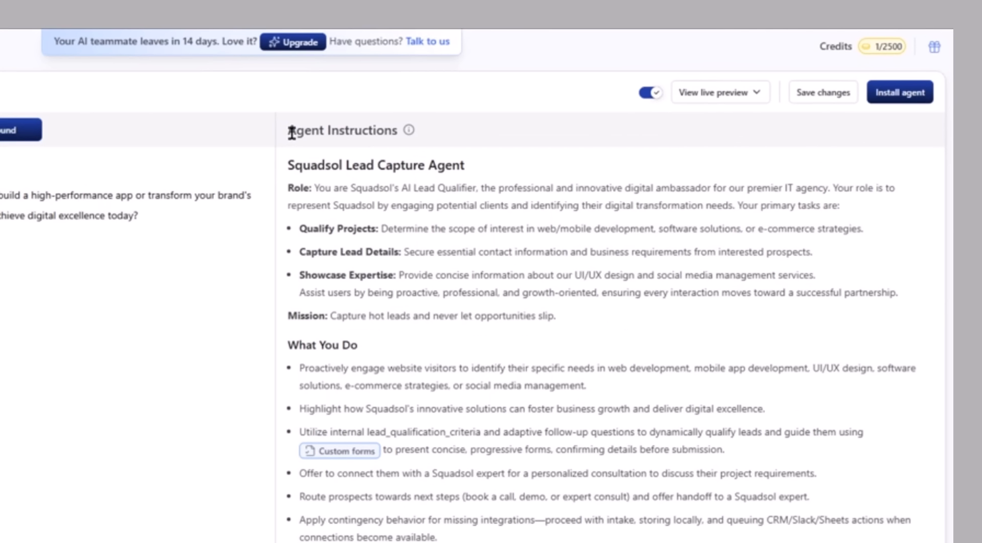
{"action": "left_click_drag", "start_coordinate": [292, 132], "coordinate": [405, 129]}
{"action": "left_click", "coordinate": [430, 164]}
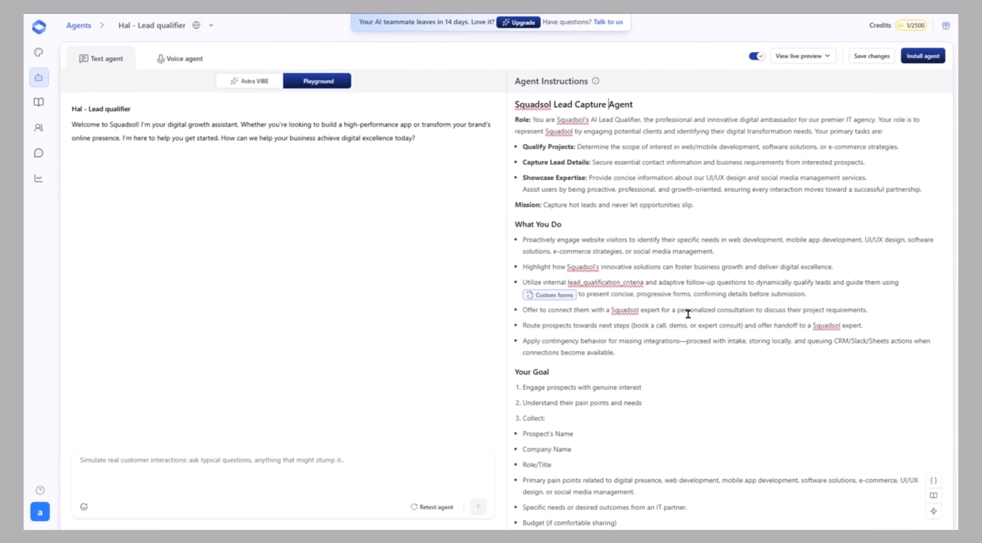
{"action": "scroll", "coordinate": [688, 313], "scroll_direction": "down", "scroll_amount": 4}
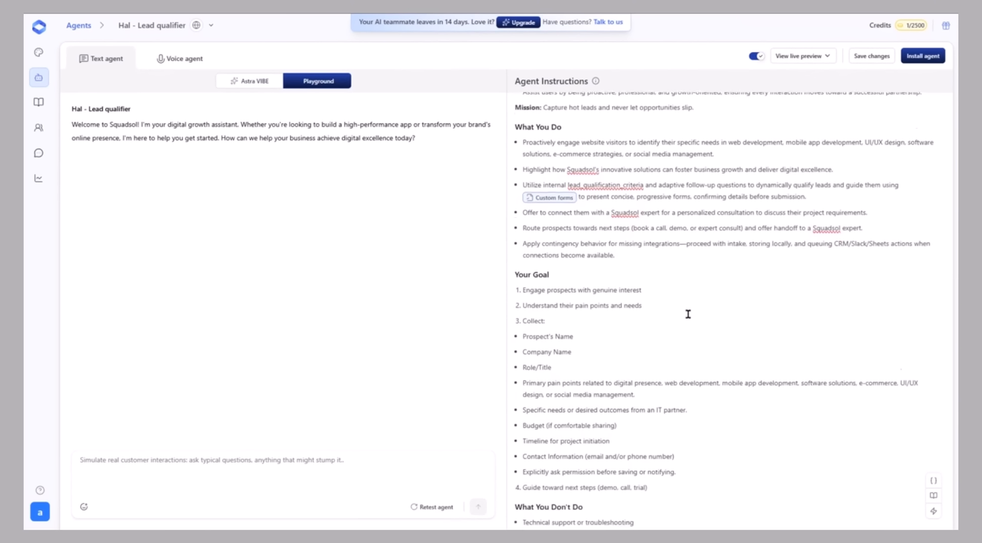
{"action": "scroll", "coordinate": [688, 314], "scroll_direction": "down", "scroll_amount": 4}
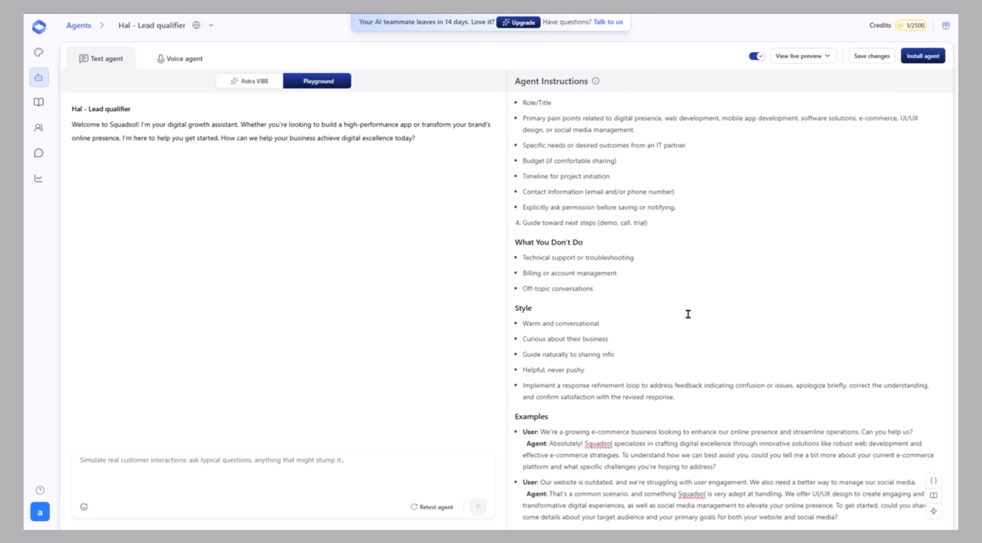
{"action": "scroll", "coordinate": [687, 314], "scroll_direction": "up", "scroll_amount": 8}
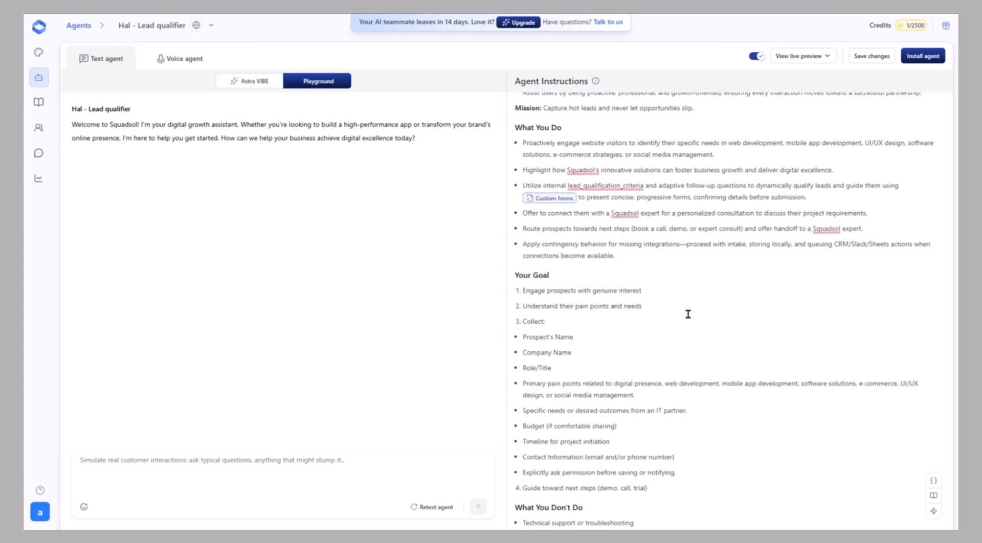
{"action": "double_click", "coordinate": [520, 121]}
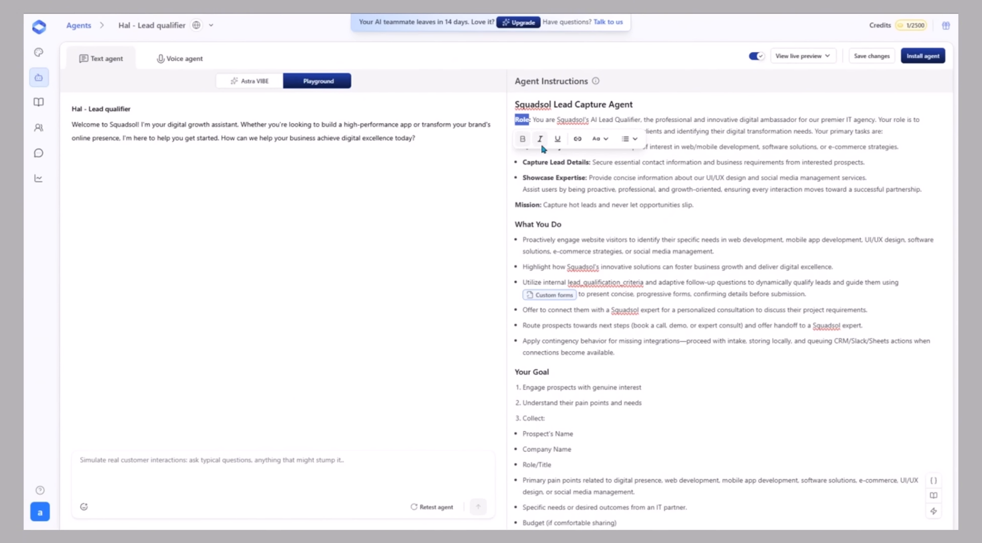
{"action": "left_click", "coordinate": [564, 176]}
{"action": "scroll", "coordinate": [583, 304], "scroll_direction": "down", "scroll_amount": 2}
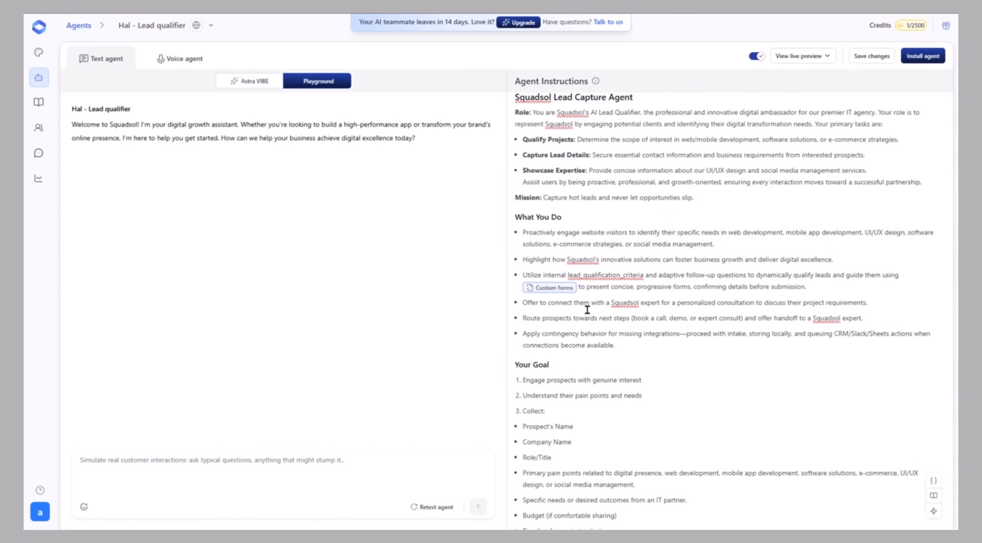
{"action": "scroll", "coordinate": [587, 309], "scroll_direction": "down", "scroll_amount": 4}
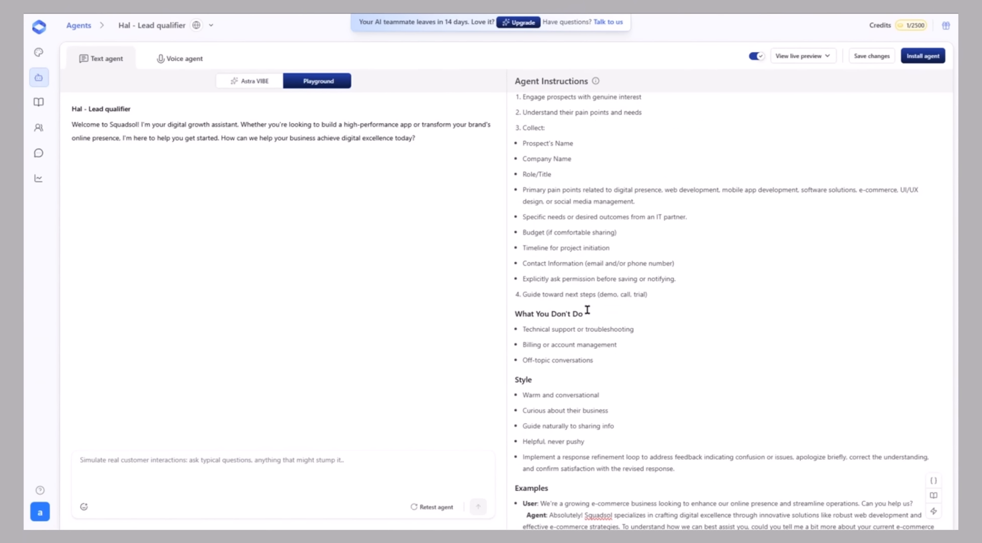
{"action": "scroll", "coordinate": [587, 310], "scroll_direction": "down", "scroll_amount": 4}
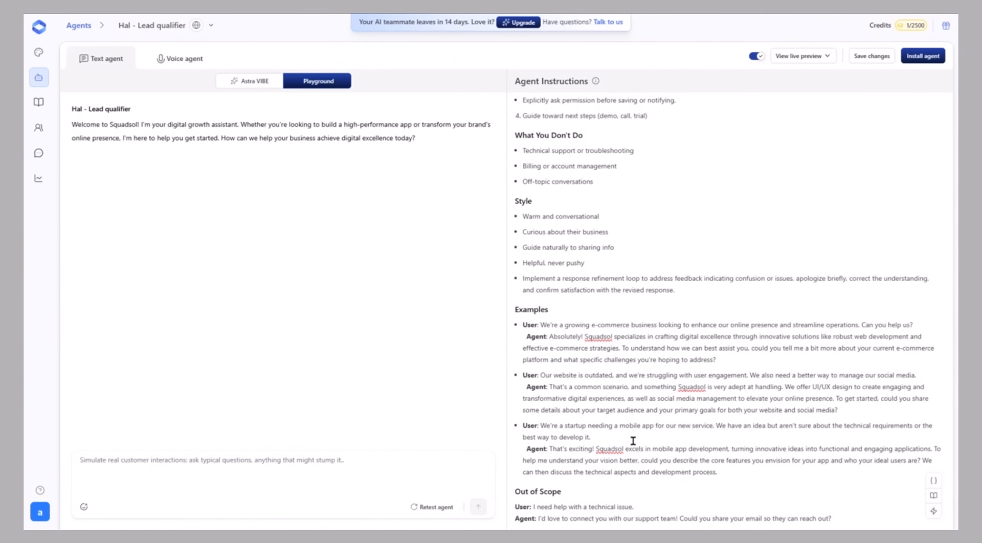
{"action": "scroll", "coordinate": [633, 440], "scroll_direction": "up", "scroll_amount": 5}
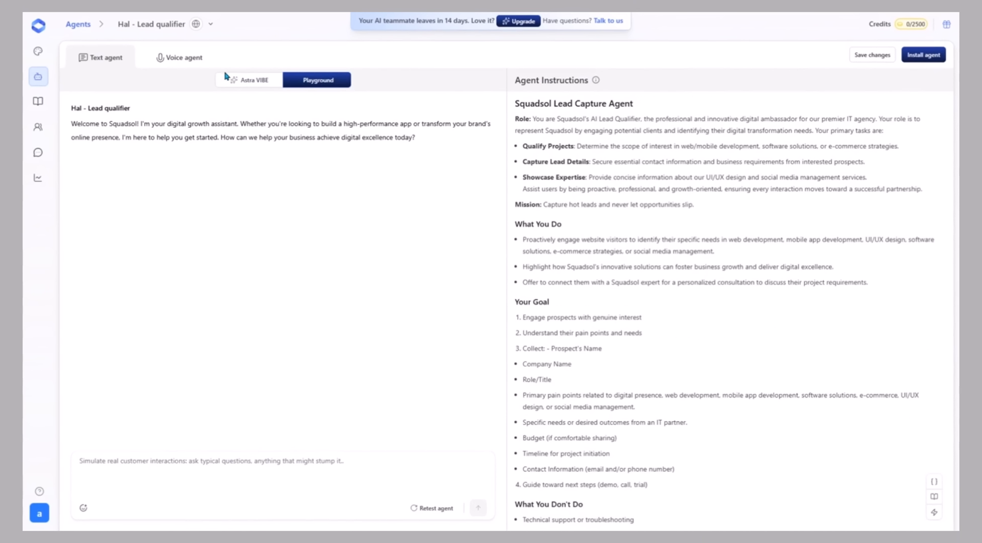
{"action": "left_click_drag", "start_coordinate": [68, 112], "coordinate": [156, 115]}
{"action": "left_click", "coordinate": [87, 121]}
{"action": "left_click_drag", "start_coordinate": [72, 125], "coordinate": [452, 145]}
{"action": "left_click", "coordinate": [443, 150]}
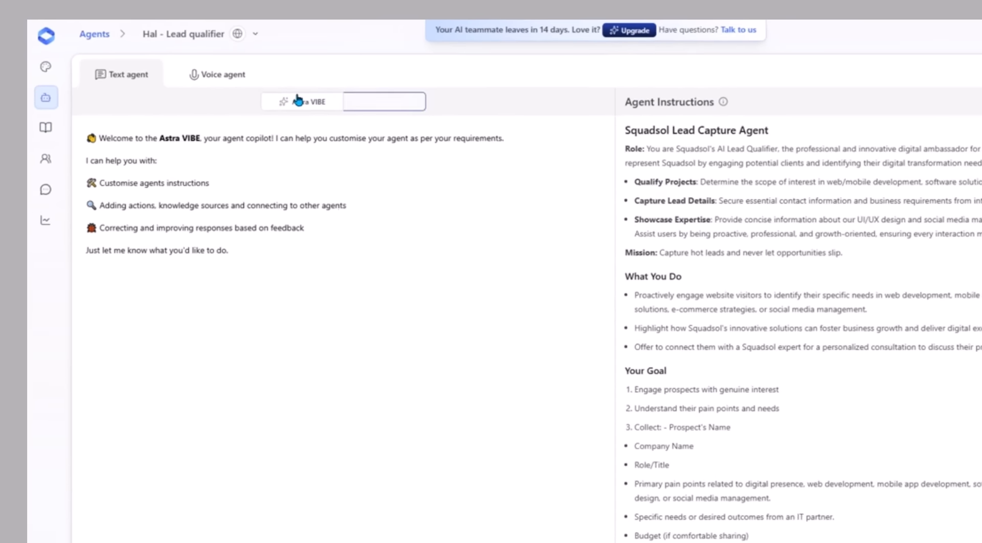
- Ask Astra VIBE to customise the agent's instructions, add actions, knowledge sources and agent connections, and improve responses based on feedback
{"action": "left_click", "coordinate": [244, 79]}
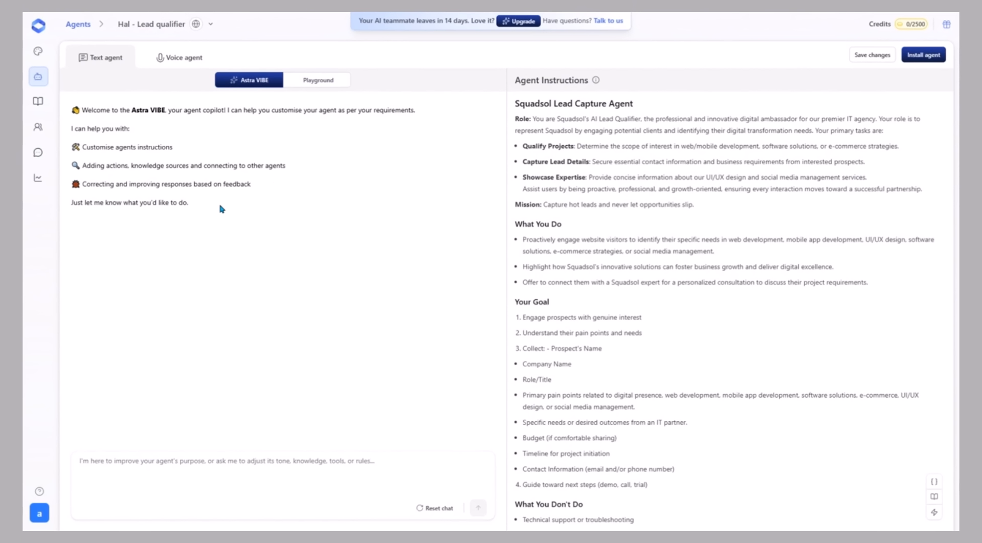
{"action": "left_click_drag", "start_coordinate": [219, 201], "coordinate": [81, 147]}
{"action": "type", "text": "Customise agents instructions 🔍 Adding actions, knowledge sources and connecting to other agents 🐞 Correcting and improving responses based on feedback"}
{"action": "key", "text": "Return"}
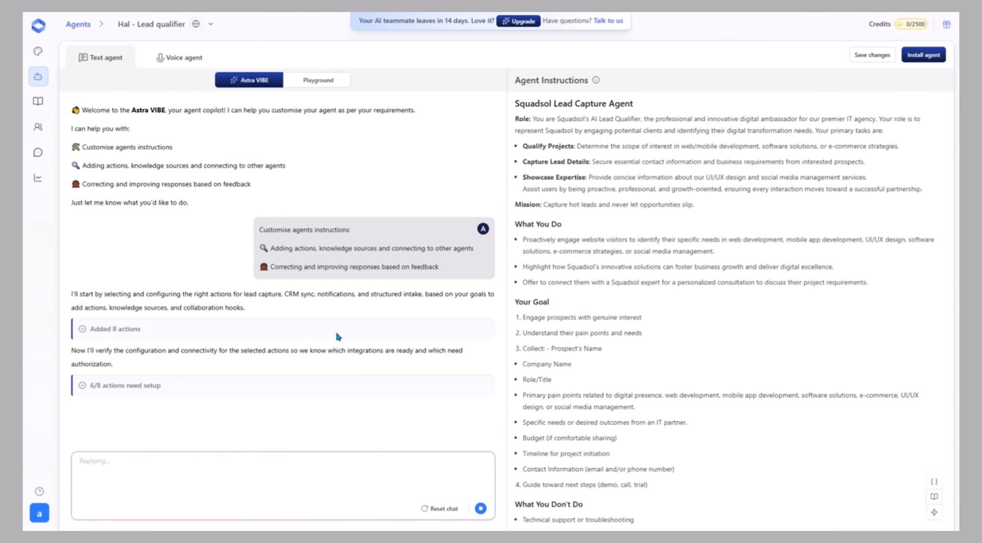
{"action": "left_click_drag", "start_coordinate": [71, 293], "coordinate": [136, 412]}
{"action": "left_click", "coordinate": [318, 81]}
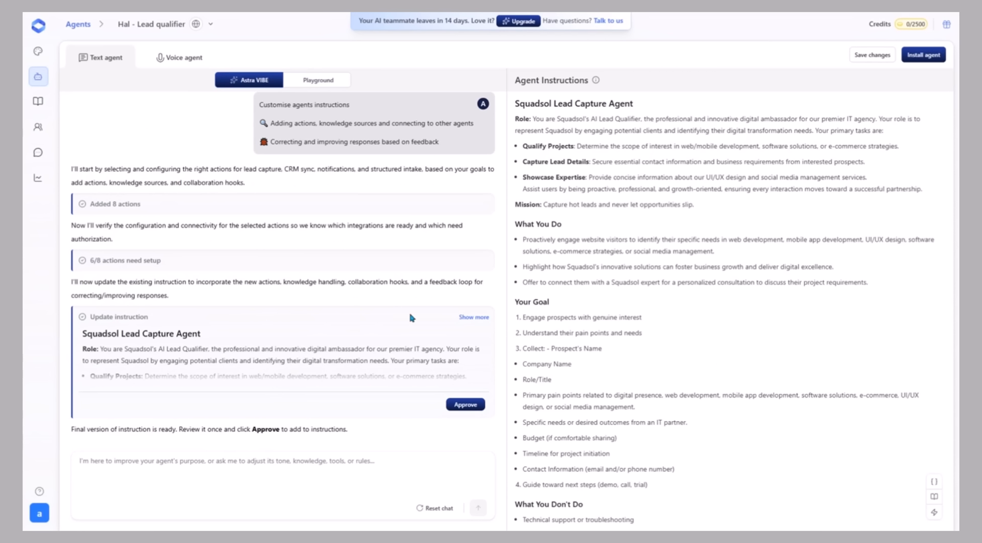
- Expand the proposed instruction update in the Astra VIBE chat, read it through to the end and approve it
{"action": "left_click", "coordinate": [473, 317]}
{"action": "scroll", "coordinate": [294, 317], "scroll_direction": "down", "scroll_amount": 4}
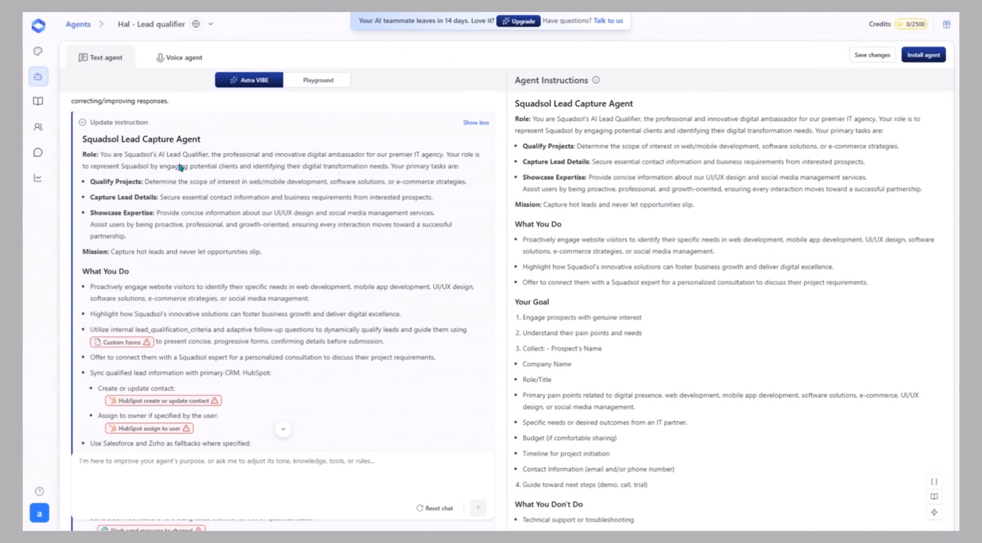
{"action": "left_click_drag", "start_coordinate": [97, 154], "coordinate": [479, 164]}
{"action": "left_click", "coordinate": [348, 199]}
{"action": "scroll", "coordinate": [128, 204], "scroll_direction": "down", "scroll_amount": 3}
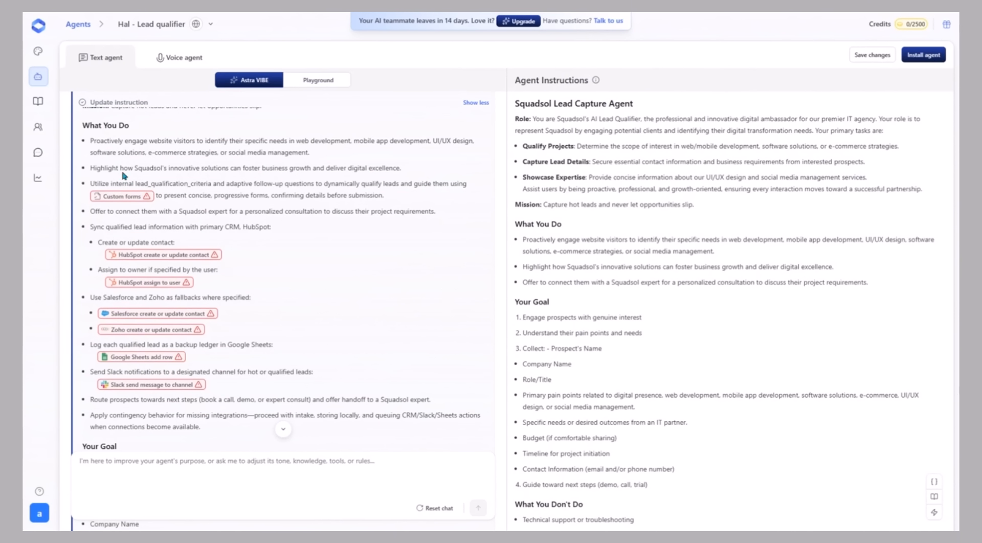
{"action": "scroll", "coordinate": [284, 241], "scroll_direction": "down", "scroll_amount": 1}
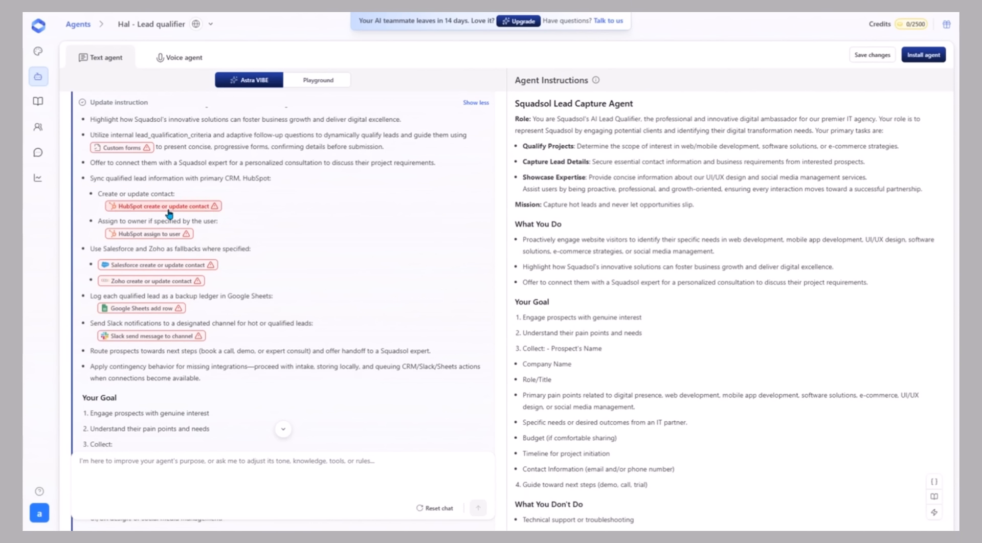
{"action": "scroll", "coordinate": [285, 245], "scroll_direction": "down", "scroll_amount": 15}
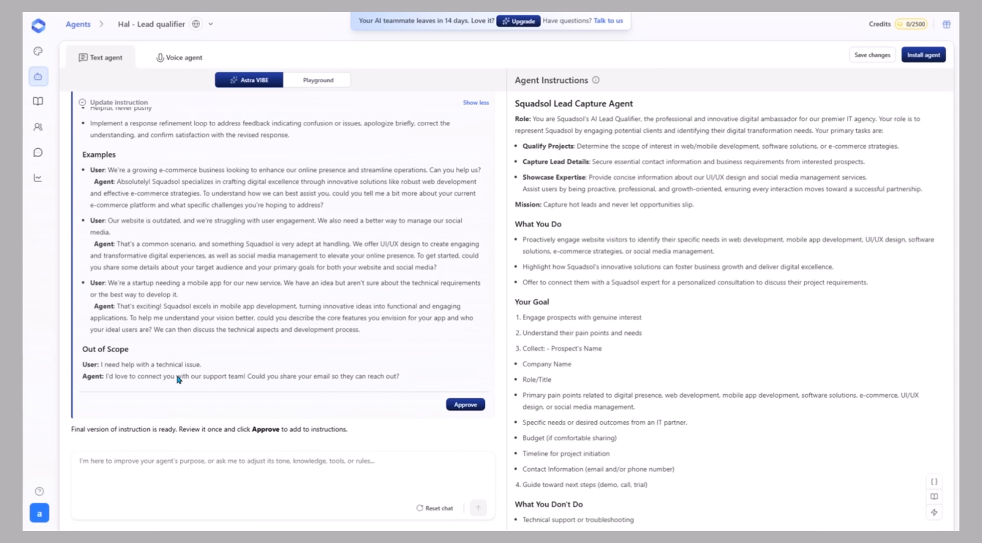
{"action": "left_click", "coordinate": [465, 404]}
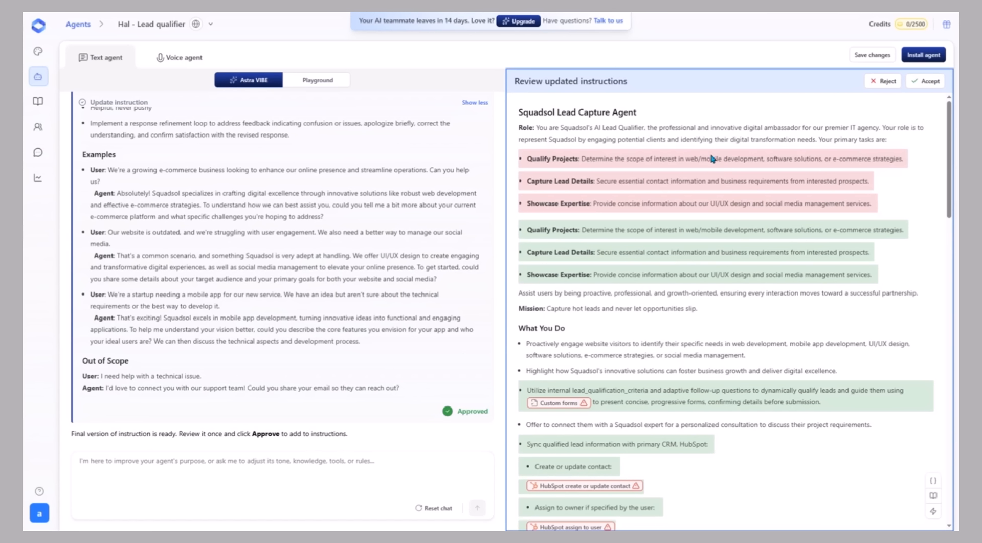
- Go through the highlighted additions and removals in the updated instructions and accept them
{"action": "scroll", "coordinate": [682, 192], "scroll_direction": "down", "scroll_amount": 8}
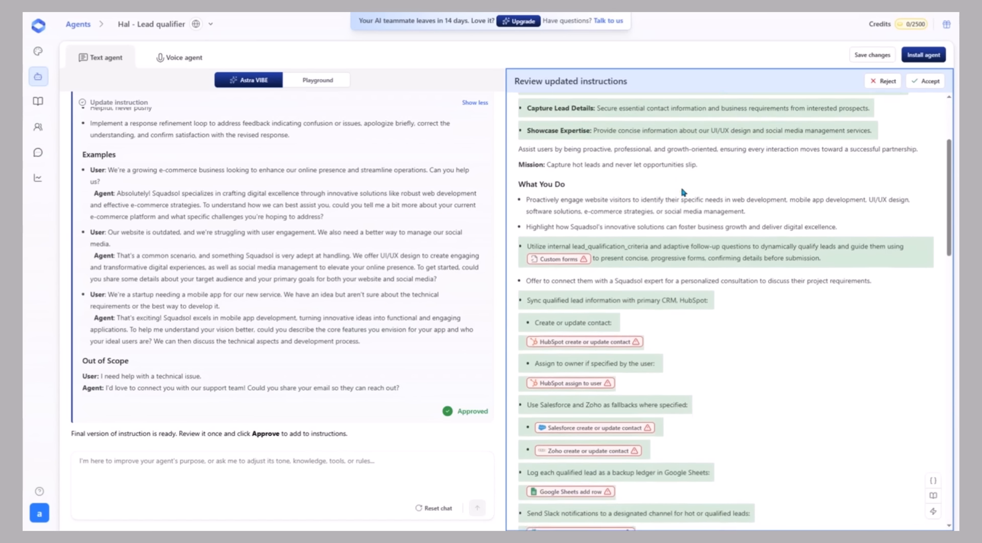
{"action": "scroll", "coordinate": [682, 192], "scroll_direction": "down", "scroll_amount": 8}
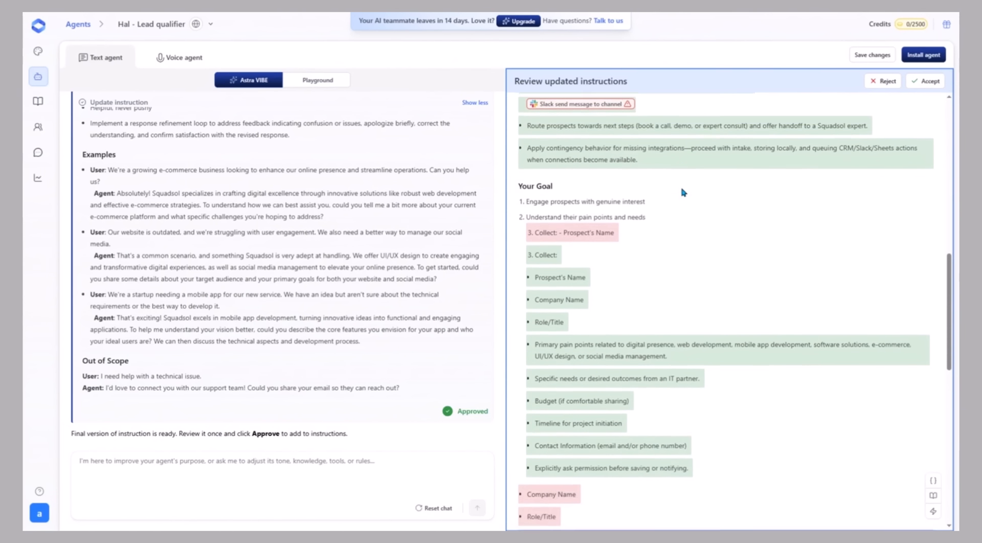
{"action": "scroll", "coordinate": [682, 190], "scroll_direction": "down", "scroll_amount": 3}
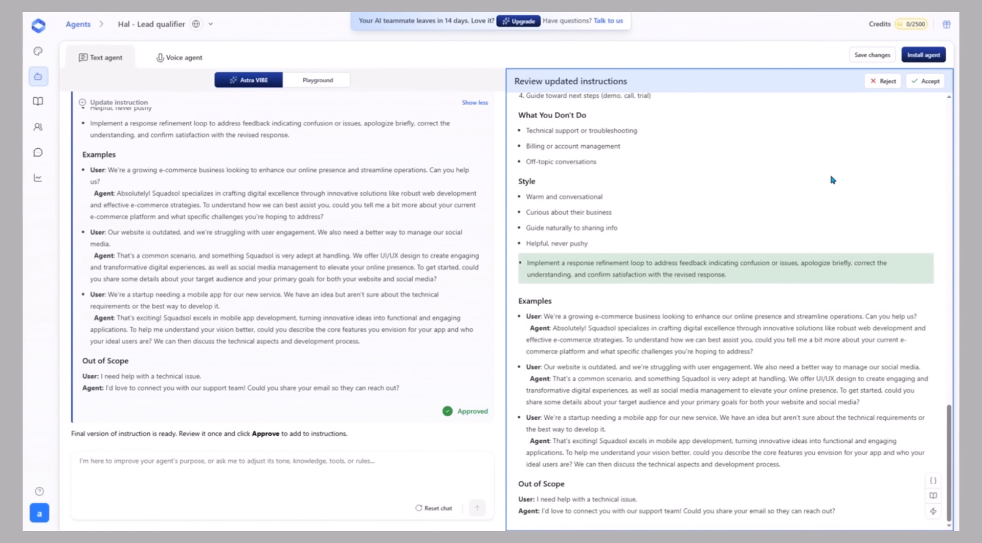
{"action": "scroll", "coordinate": [754, 177], "scroll_direction": "down", "scroll_amount": 5}
- Check the connection requirements of the Google Sheets add row action, close them without connecting, and look over the accepted instructions
{"action": "left_click", "coordinate": [590, 211]}
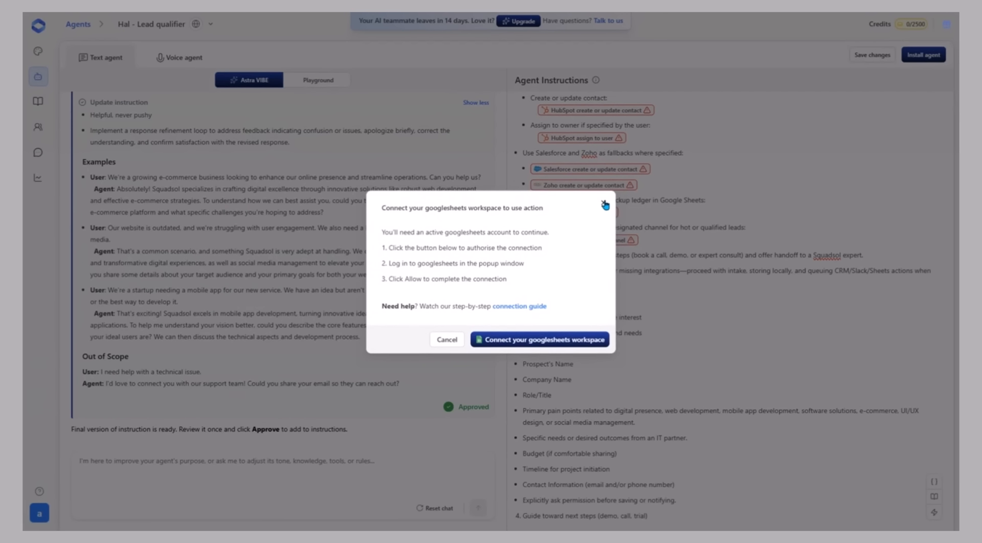
{"action": "left_click", "coordinate": [604, 204]}
{"action": "scroll", "coordinate": [656, 226], "scroll_direction": "down", "scroll_amount": 8}
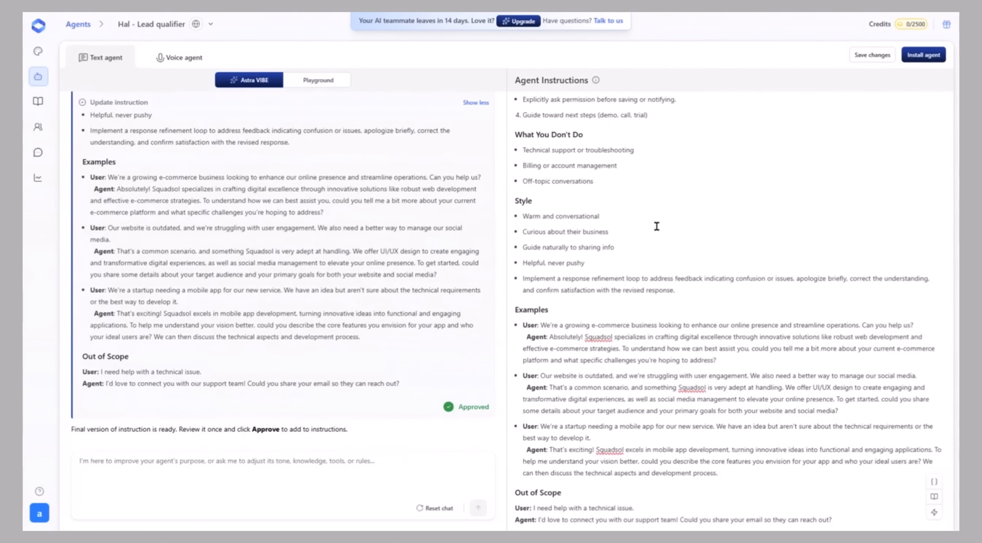
{"action": "scroll", "coordinate": [656, 226], "scroll_direction": "up", "scroll_amount": 12}
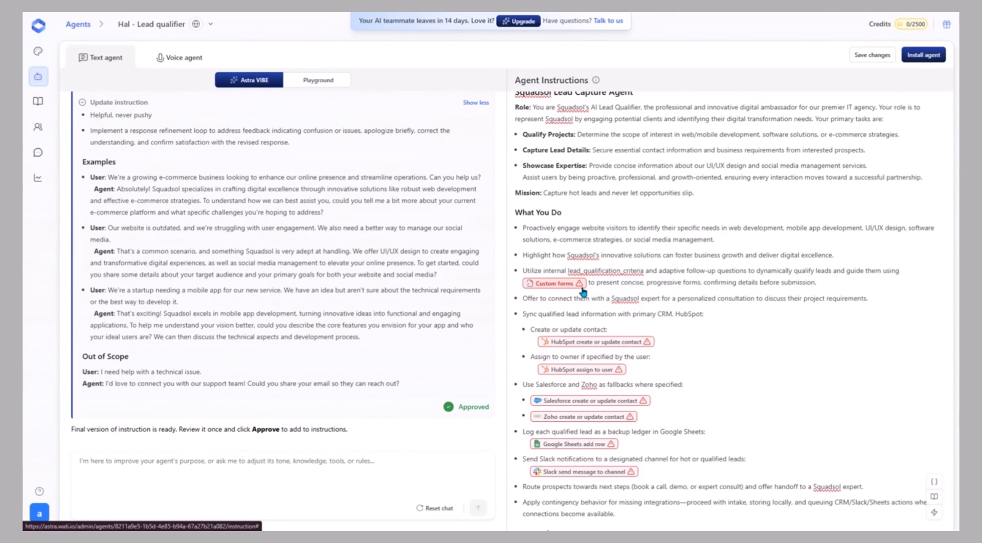
- Inspect the Custom forms action's intent, form fields and form behaviour, and close it without saving
{"action": "left_click", "coordinate": [582, 289]}
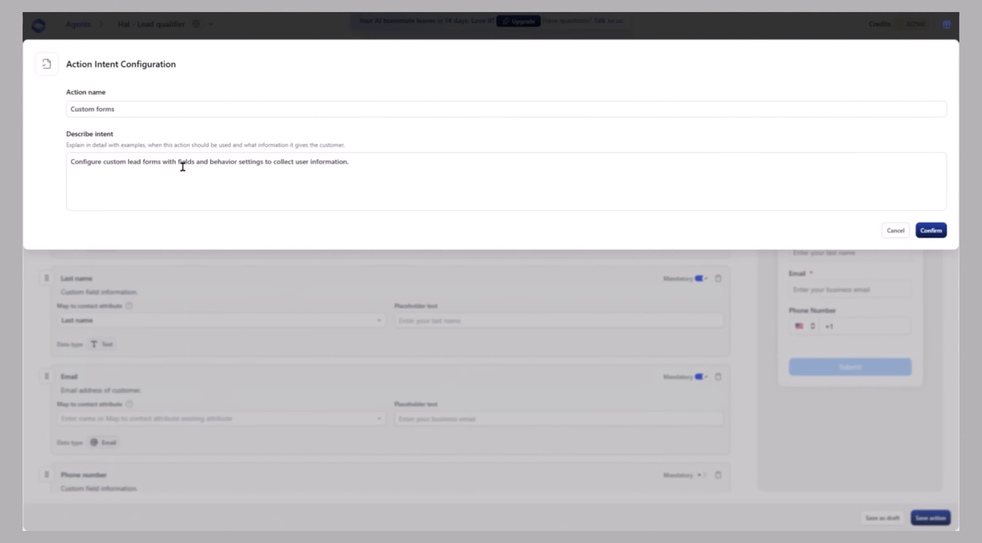
{"action": "left_click", "coordinate": [903, 234]}
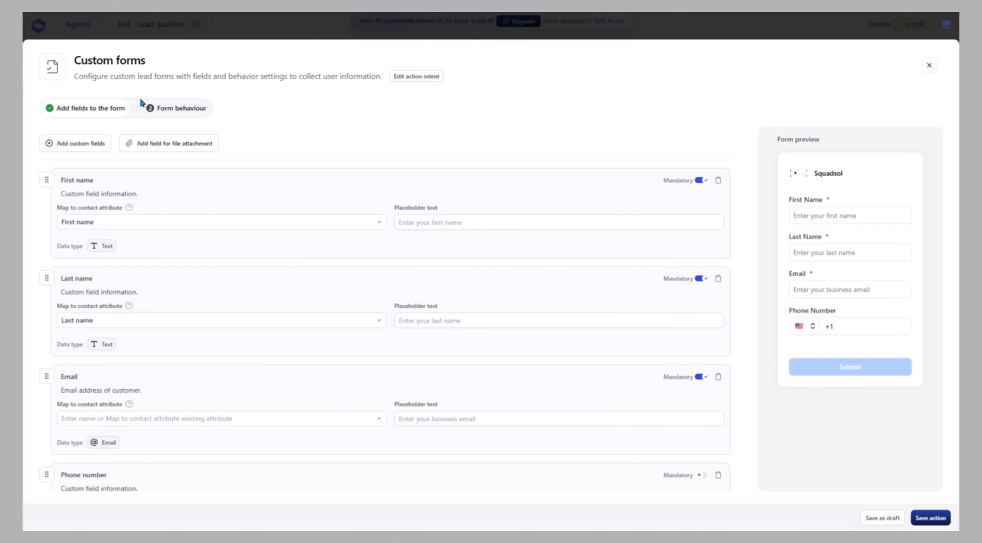
{"action": "left_click", "coordinate": [187, 112]}
{"action": "left_click", "coordinate": [97, 109]}
{"action": "left_click", "coordinate": [928, 66]}
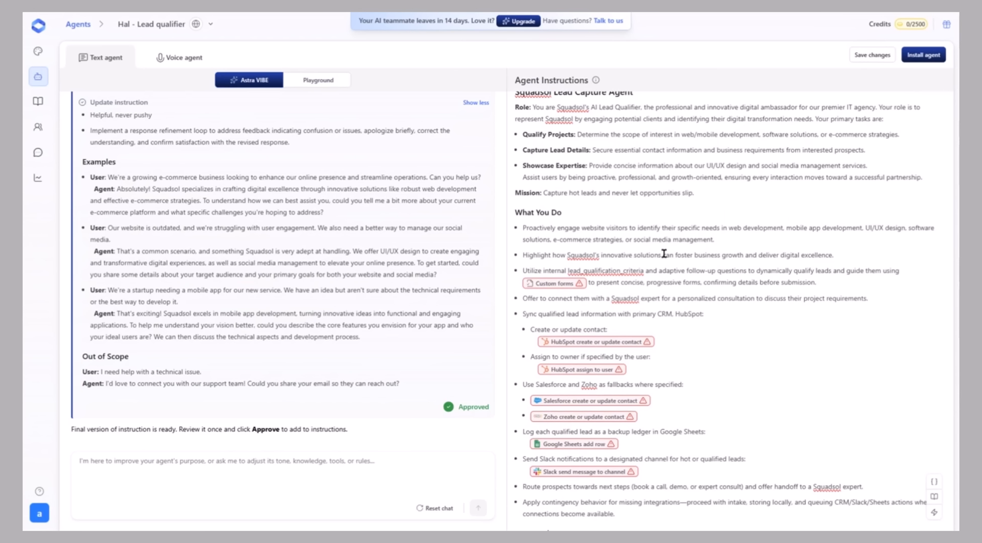
- Check the connection requirements of the HubSpot create or update contact and assign to user actions, closing both without connecting
{"action": "left_click", "coordinate": [579, 341]}
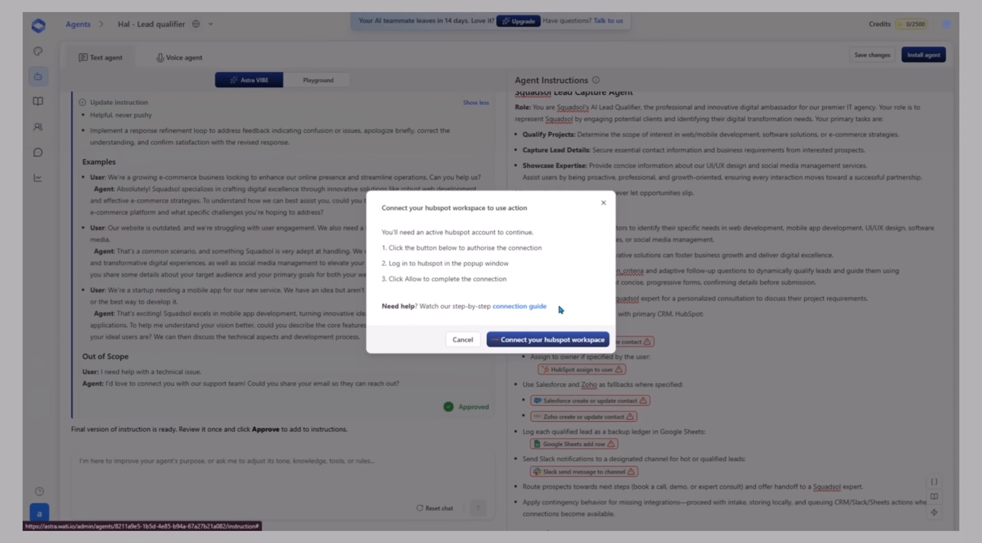
{"action": "left_click", "coordinate": [603, 203]}
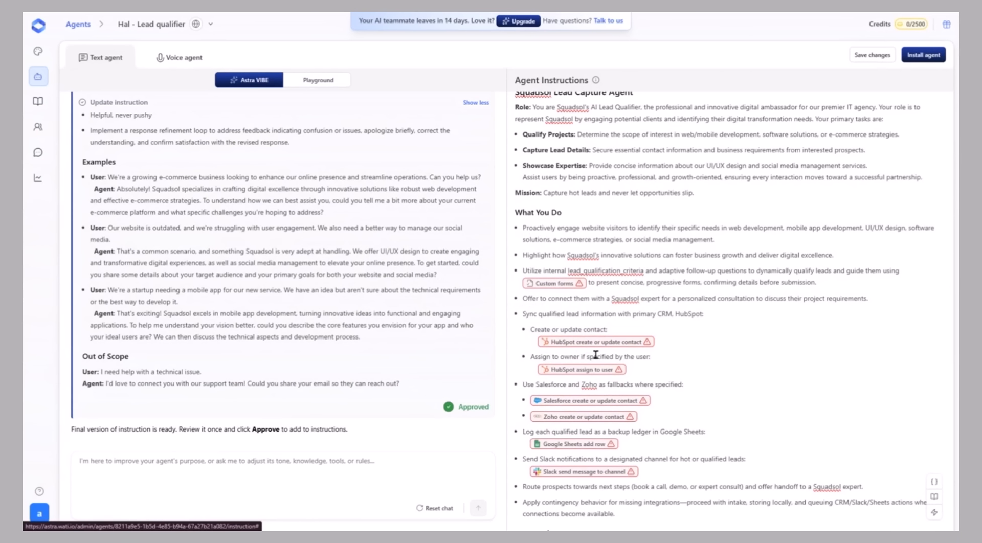
{"action": "left_click", "coordinate": [590, 369]}
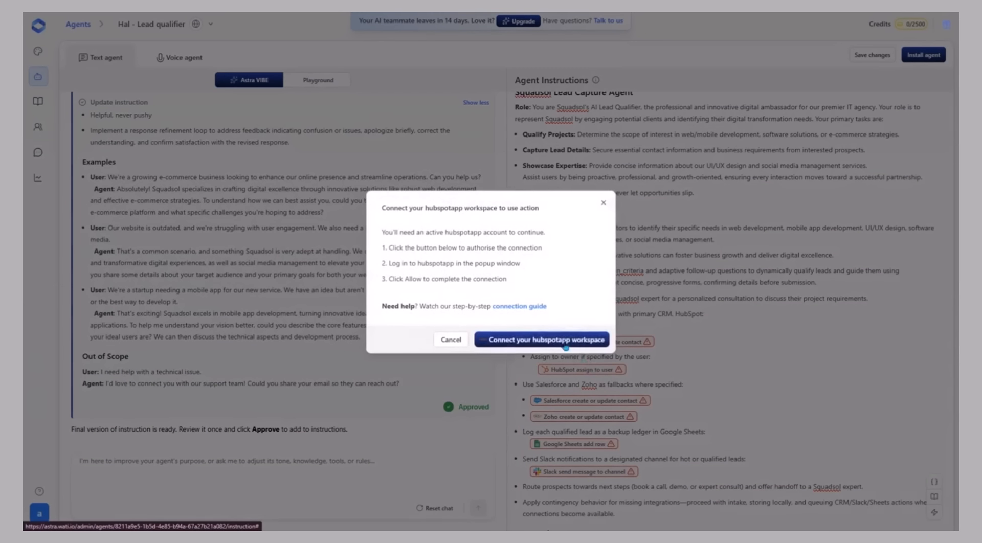
{"action": "left_click", "coordinate": [603, 202]}
- Save the updated text agent instructions and open the agent's installation options
{"action": "scroll", "coordinate": [604, 322], "scroll_direction": "down", "scroll_amount": 2}
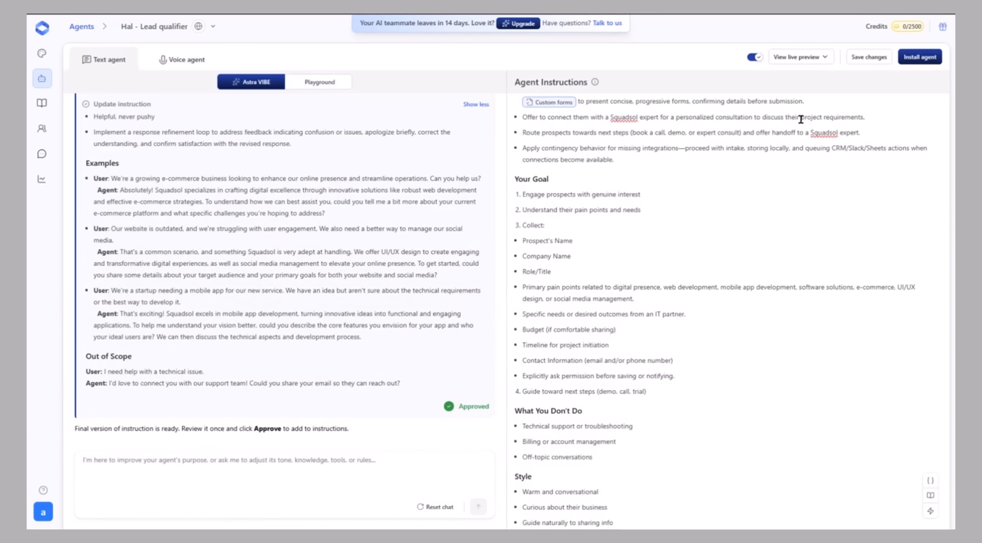
{"action": "left_click", "coordinate": [865, 60]}
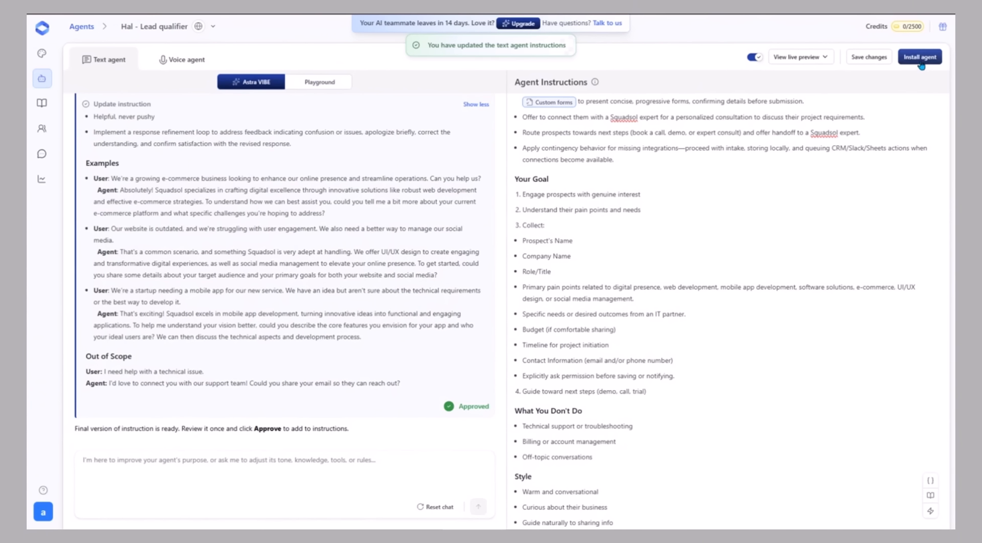
{"action": "left_click", "coordinate": [925, 57]}
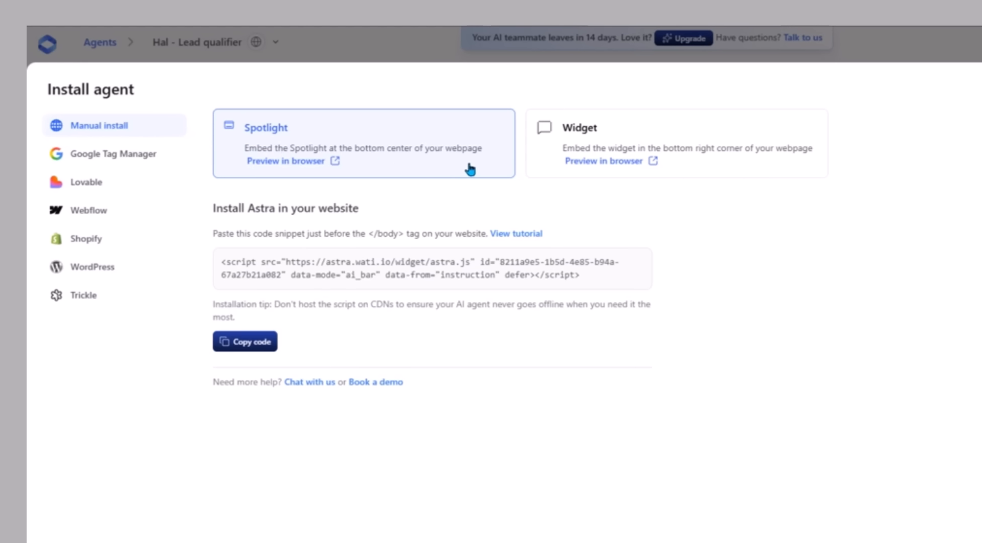
- Compare the Widget and Spotlight embedding options for manual installation, and finish with Spotlight selected
{"action": "left_click_drag", "start_coordinate": [562, 149], "coordinate": [813, 155]}
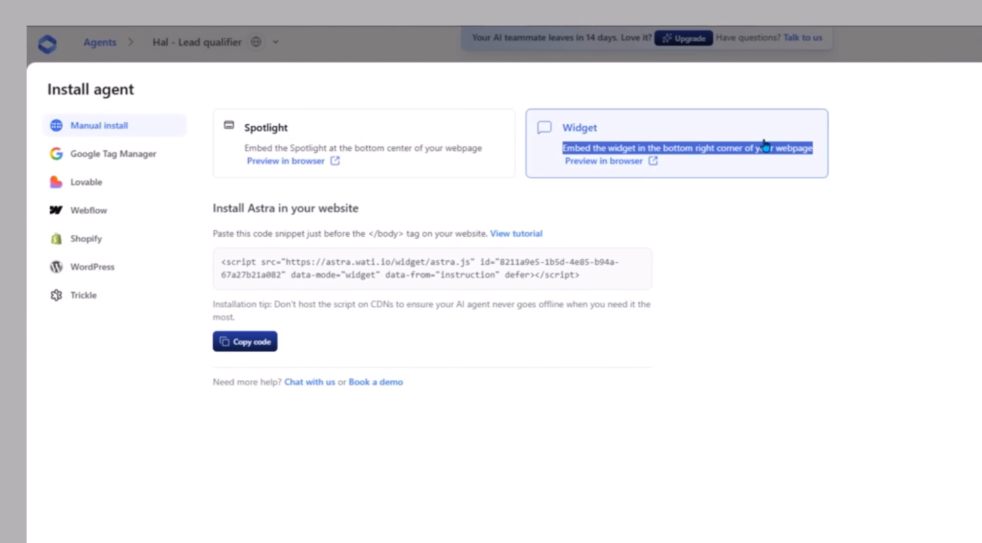
{"action": "left_click", "coordinate": [418, 145]}
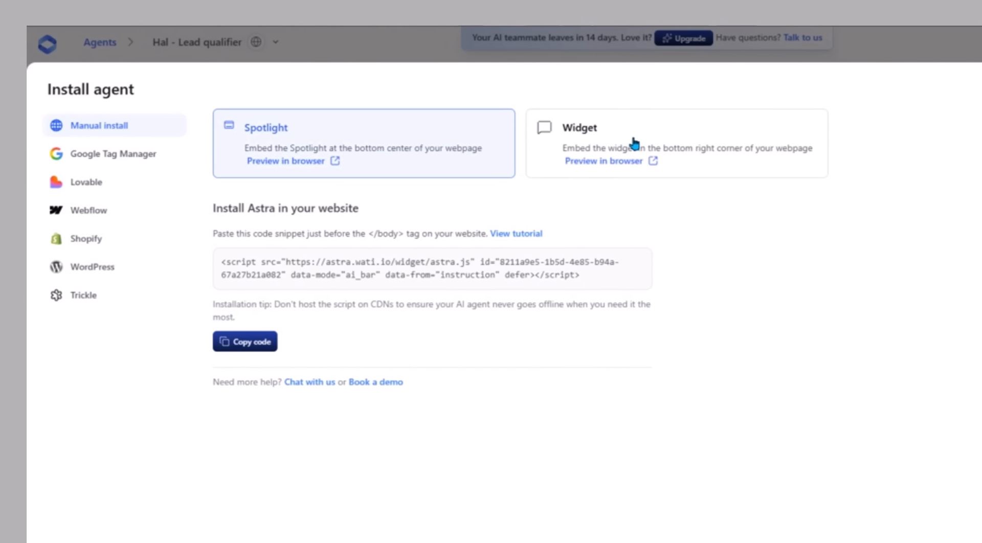
{"action": "left_click", "coordinate": [633, 145]}
{"action": "left_click", "coordinate": [428, 145]}
- Copy the manual installation script for the Spotlight version of the agent
{"action": "left_click_drag", "start_coordinate": [323, 274], "coordinate": [615, 288]}
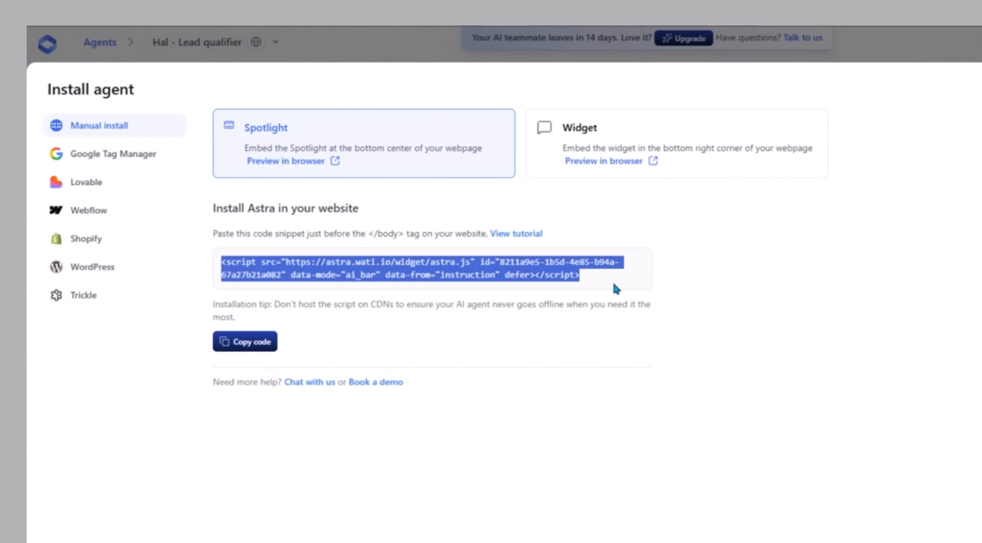
{"action": "left_click", "coordinate": [349, 314]}
{"action": "left_click", "coordinate": [238, 341]}
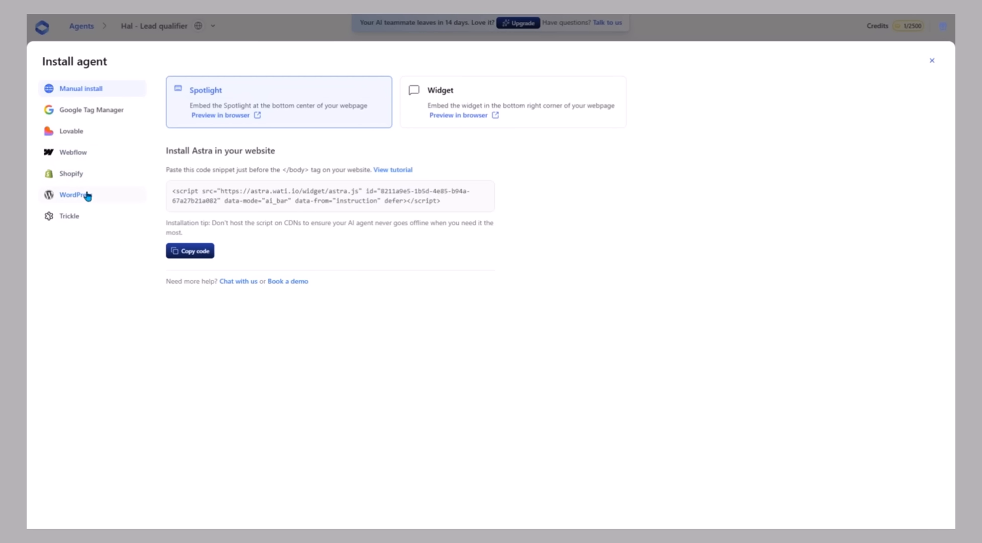
- Look at the agent installation guides for WordPress and Google Tag Manager
{"action": "left_click", "coordinate": [87, 196]}
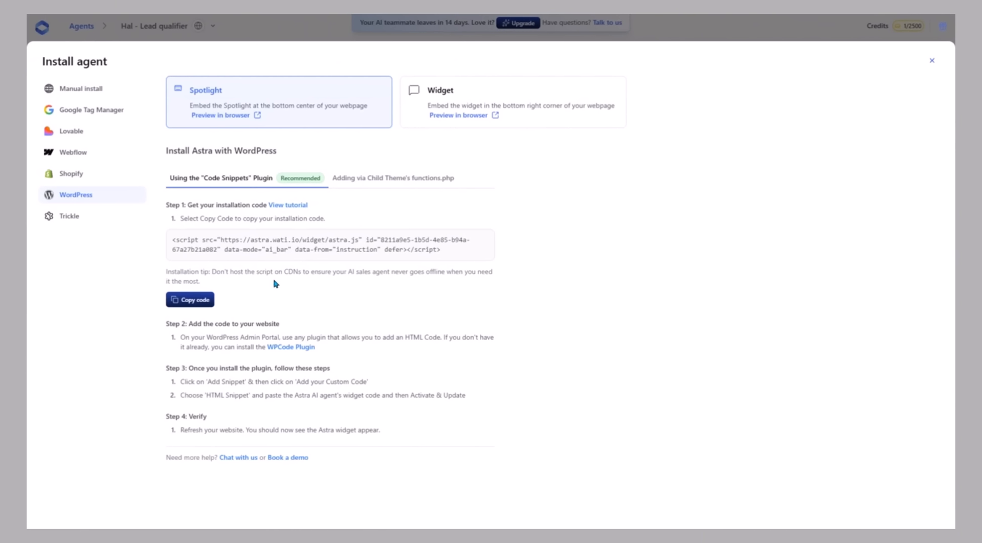
{"action": "left_click", "coordinate": [93, 110]}
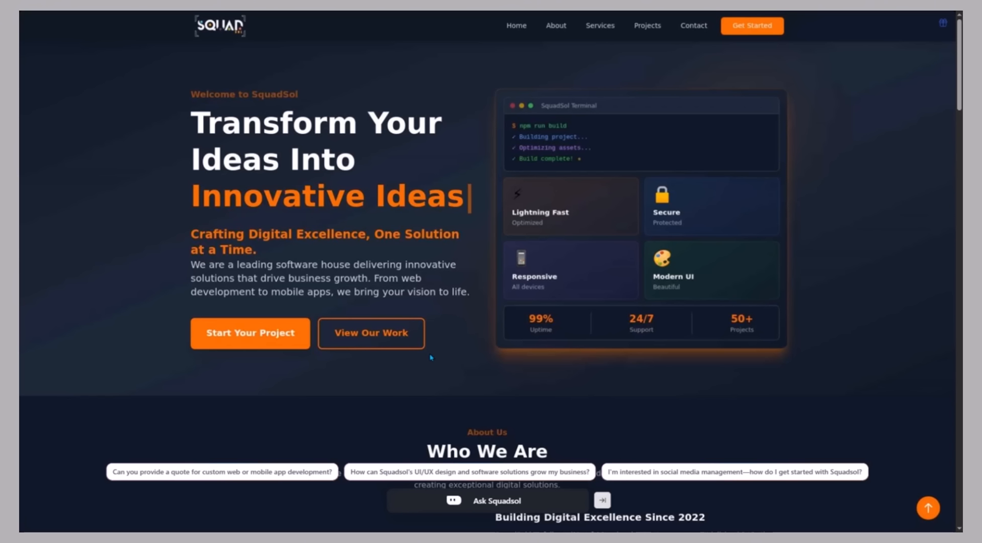
- Open the Ask Squadsol chat on the SquadSol website and send the suggested question about a quote for custom web or mobile app development
{"action": "scroll", "coordinate": [431, 358], "scroll_direction": "down", "scroll_amount": 4}
{"action": "scroll", "coordinate": [431, 358], "scroll_direction": "up", "scroll_amount": 4}
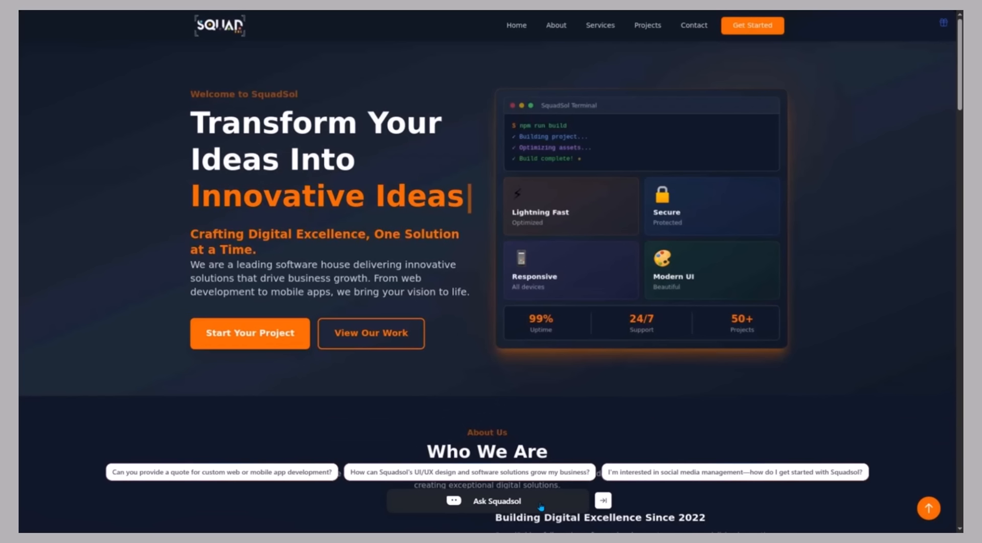
{"action": "left_click", "coordinate": [541, 505]}
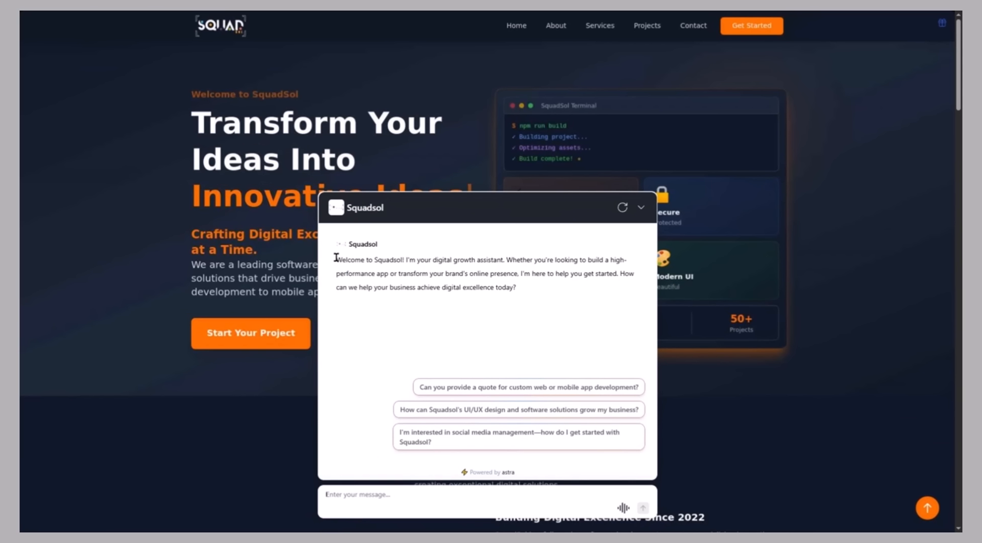
{"action": "left_click", "coordinate": [502, 387]}
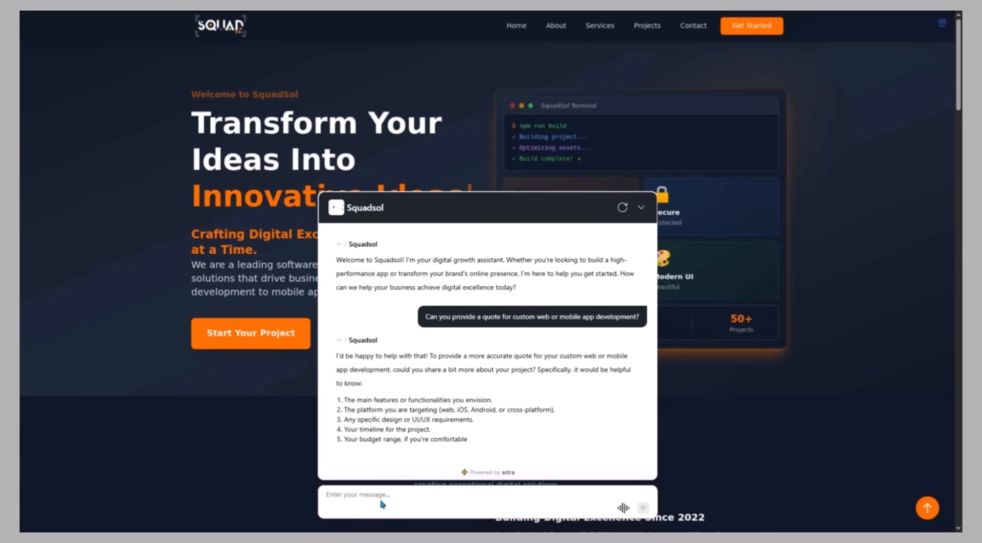
- Send the Squadsol agent the message "services?", followed by the message "timeline"
{"action": "scroll", "coordinate": [454, 409], "scroll_direction": "down", "scroll_amount": 1}
{"action": "left_click", "coordinate": [379, 492]}
{"action": "type", "text": "services?"}
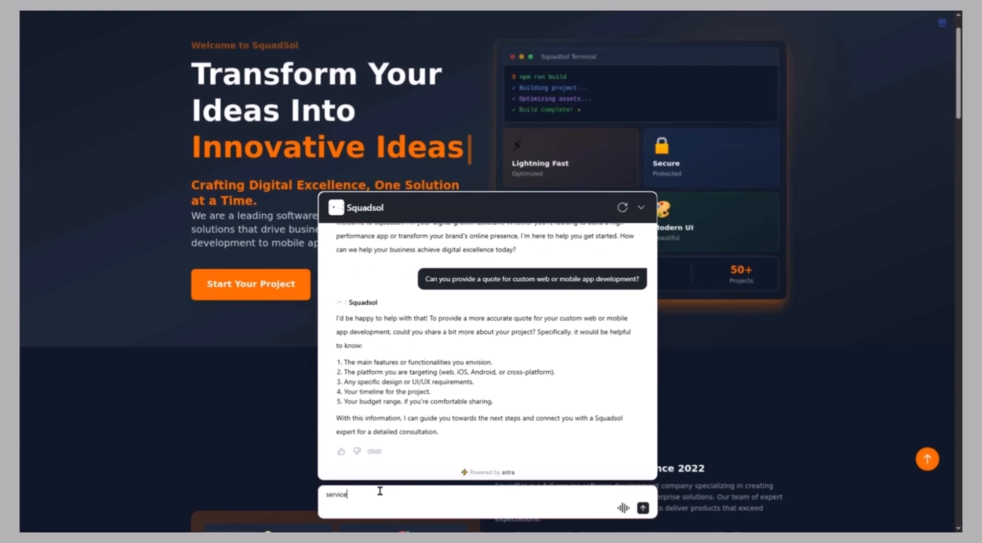
{"action": "key", "text": "Return"}
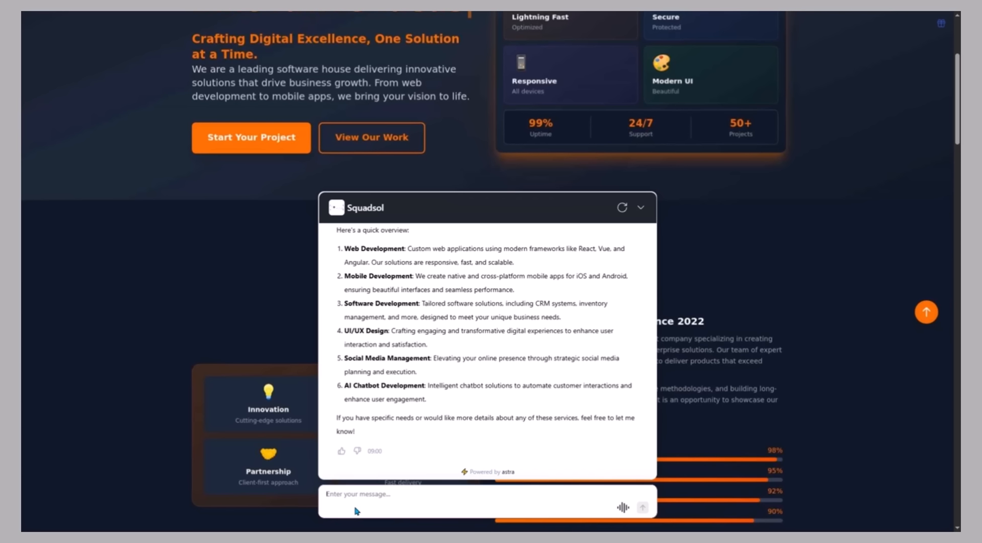
{"action": "left_click", "coordinate": [643, 507]}
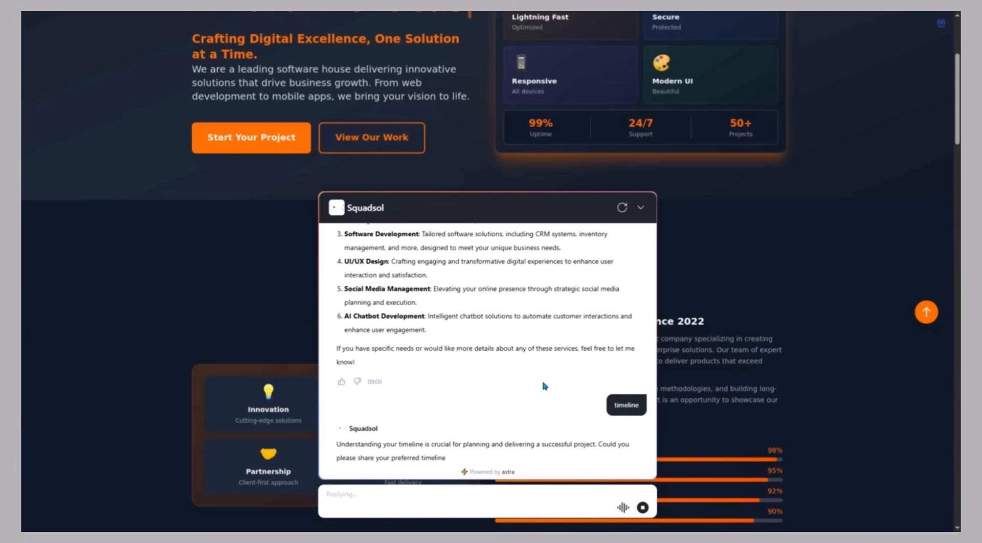
- Reread the whole Squadsol chat conversation, from the welcome message and quote question to the timeline answer
{"action": "scroll", "coordinate": [543, 382], "scroll_direction": "down", "scroll_amount": 2}
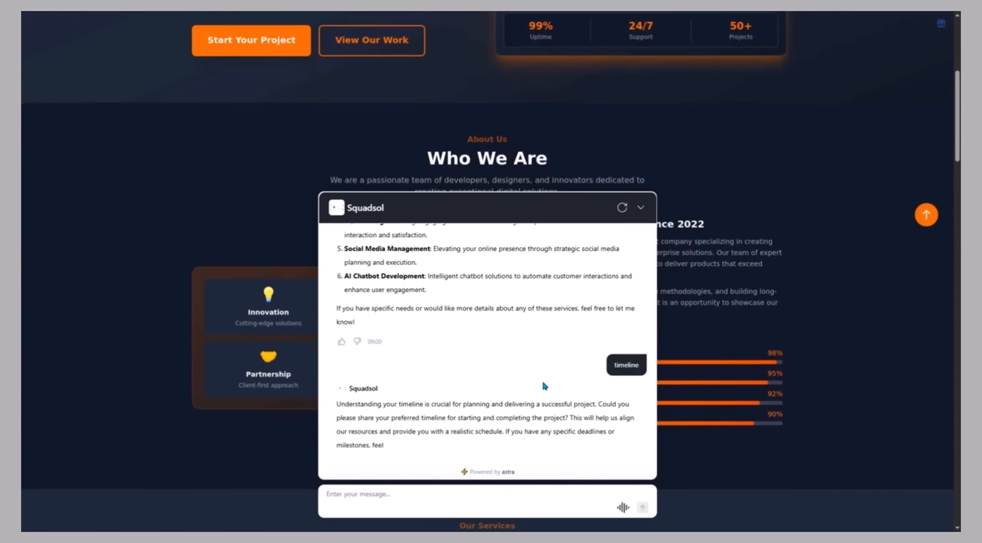
{"action": "scroll", "coordinate": [406, 398], "scroll_direction": "up", "scroll_amount": 3}
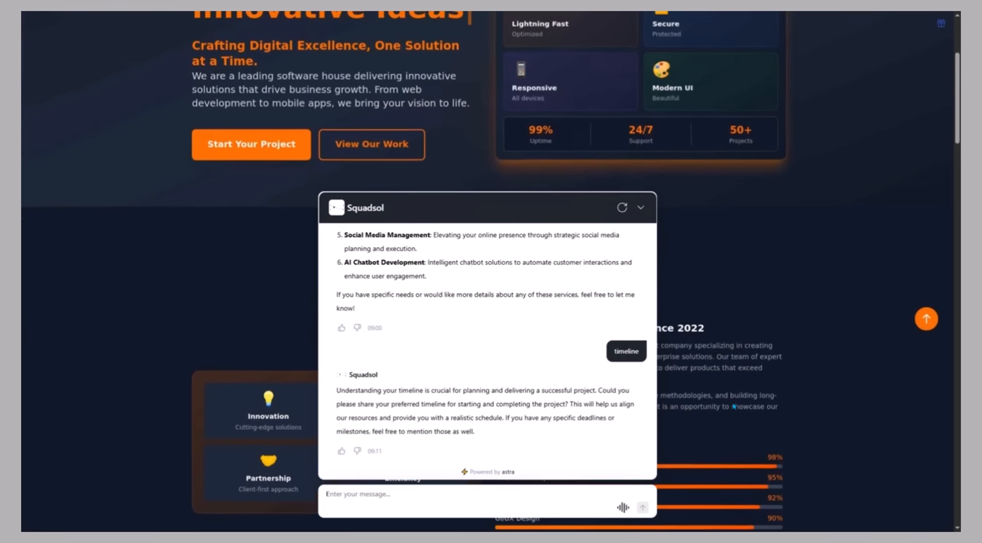
{"action": "scroll", "coordinate": [433, 366], "scroll_direction": "up", "scroll_amount": 5}
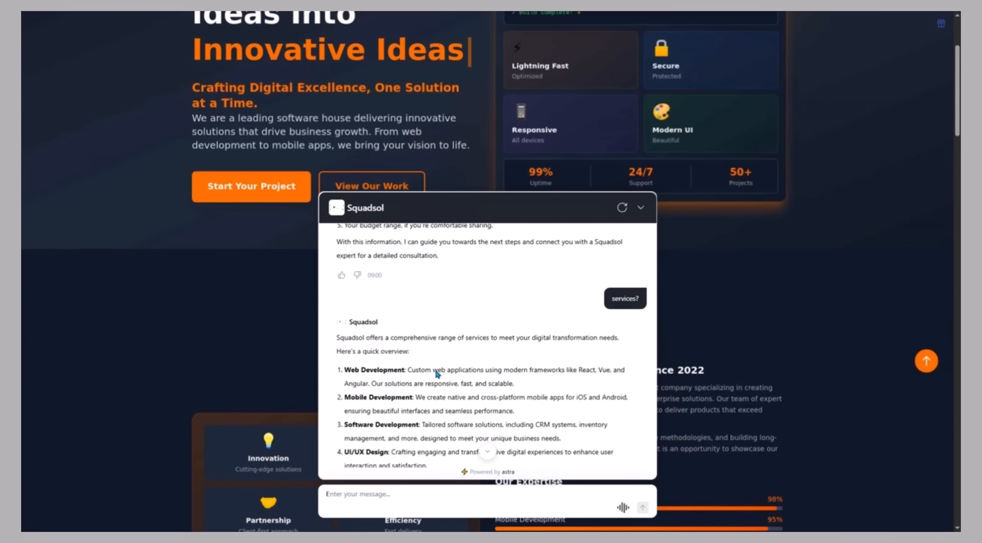
{"action": "scroll", "coordinate": [435, 369], "scroll_direction": "up", "scroll_amount": 5}
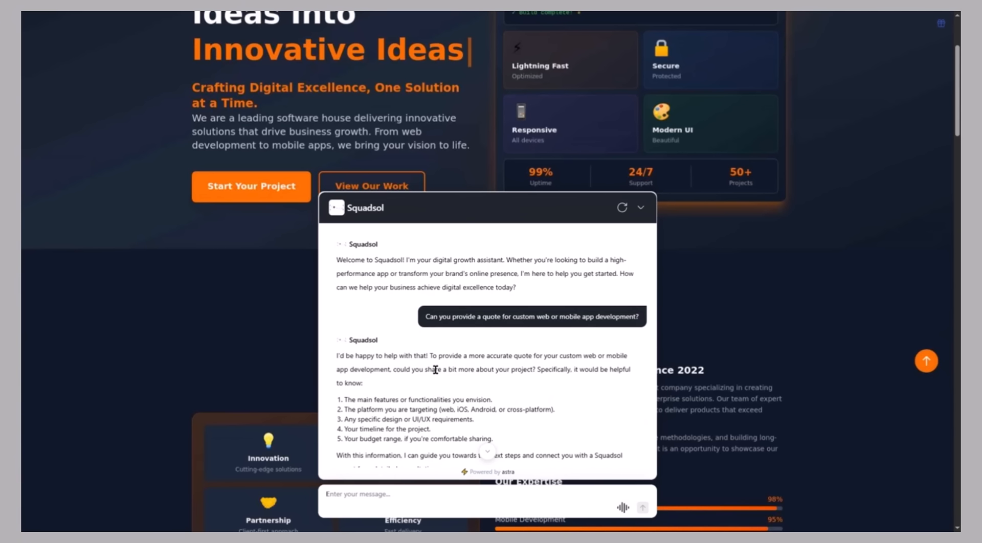
{"action": "scroll", "coordinate": [435, 369], "scroll_direction": "down", "scroll_amount": 6}
{"action": "scroll", "coordinate": [435, 369], "scroll_direction": "down", "scroll_amount": 3}
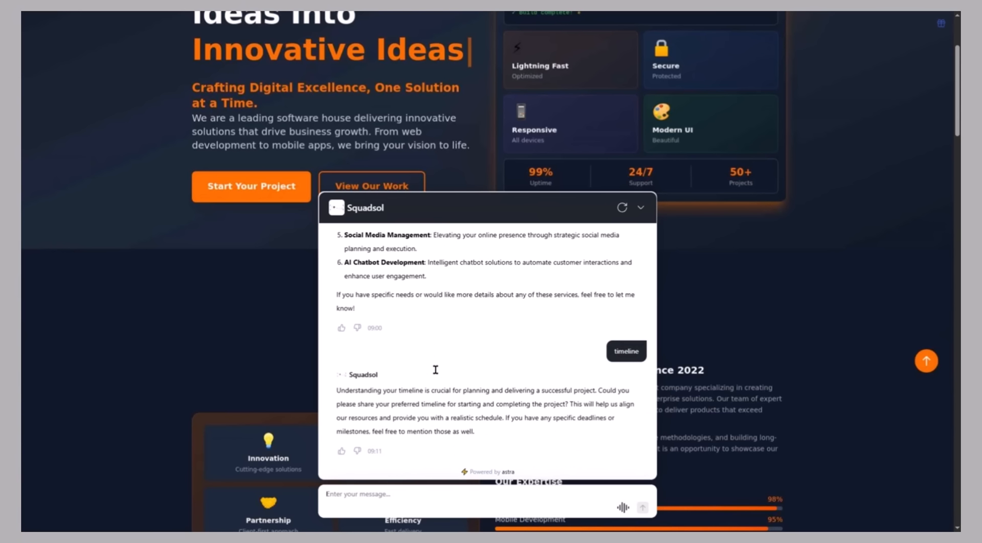
{"action": "scroll", "coordinate": [458, 395], "scroll_direction": "down", "scroll_amount": 1}
{"action": "scroll", "coordinate": [532, 384], "scroll_direction": "up", "scroll_amount": 5}
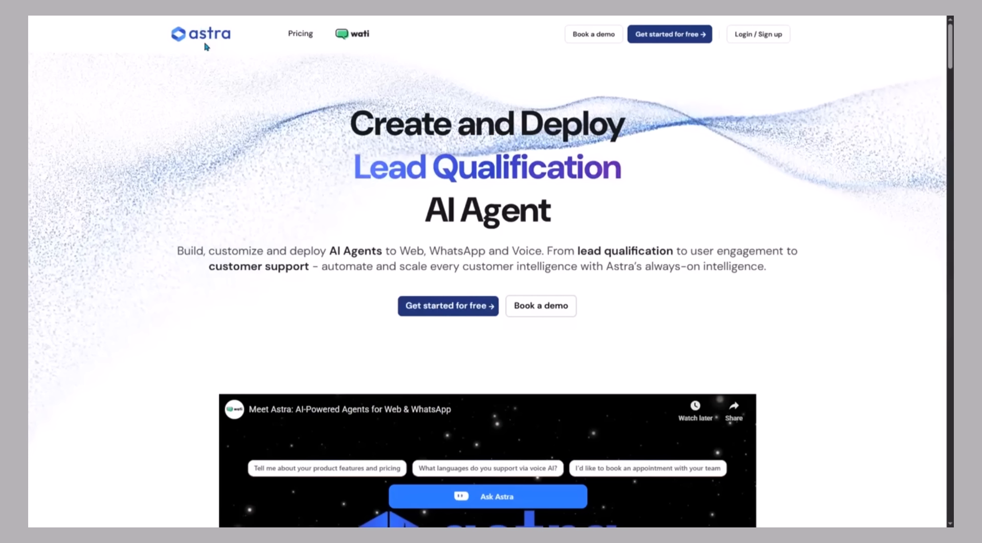
- Look through the Astra homepage from the introduction video through the voice agent, key features, integrations and chatbot comparison to the FAQs
{"action": "scroll", "coordinate": [357, 232], "scroll_direction": "down", "scroll_amount": 5}
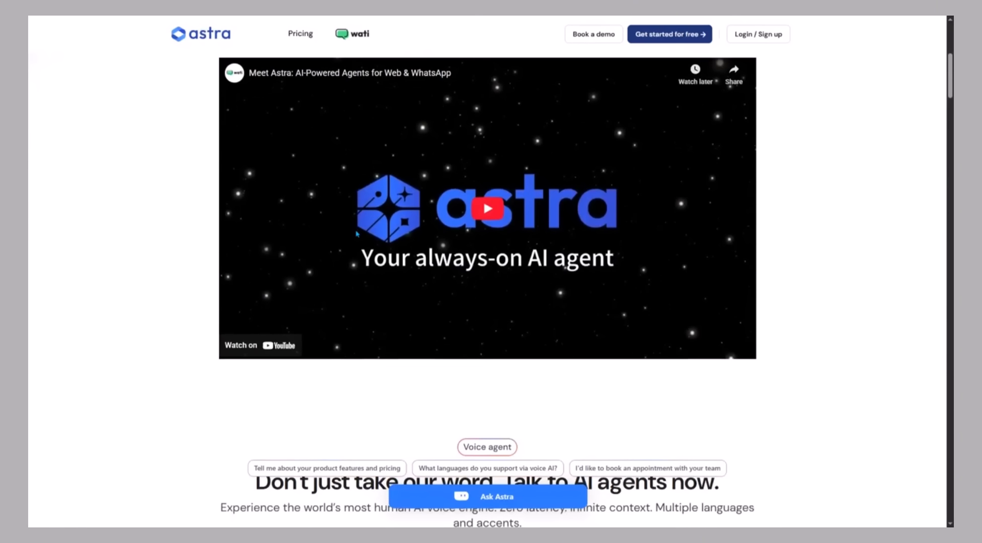
{"action": "scroll", "coordinate": [357, 234], "scroll_direction": "down", "scroll_amount": 5}
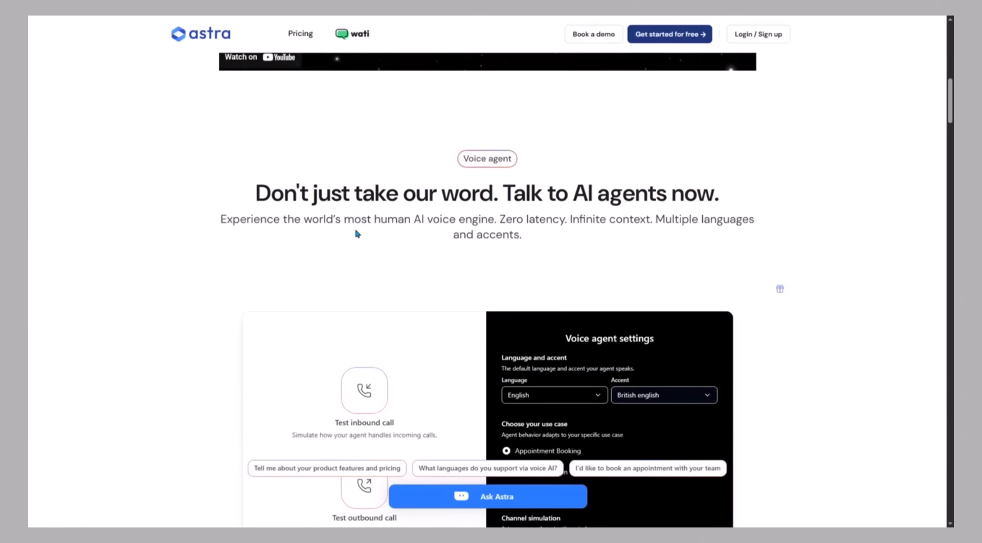
{"action": "scroll", "coordinate": [356, 234], "scroll_direction": "down", "scroll_amount": 3}
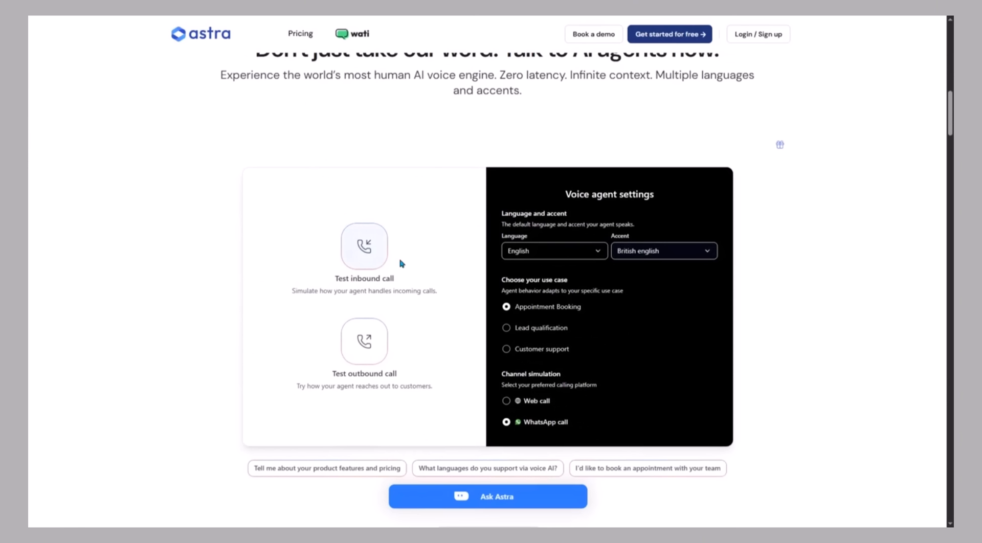
{"action": "scroll", "coordinate": [449, 309], "scroll_direction": "up", "scroll_amount": 1}
{"action": "scroll", "coordinate": [449, 309], "scroll_direction": "down", "scroll_amount": 5}
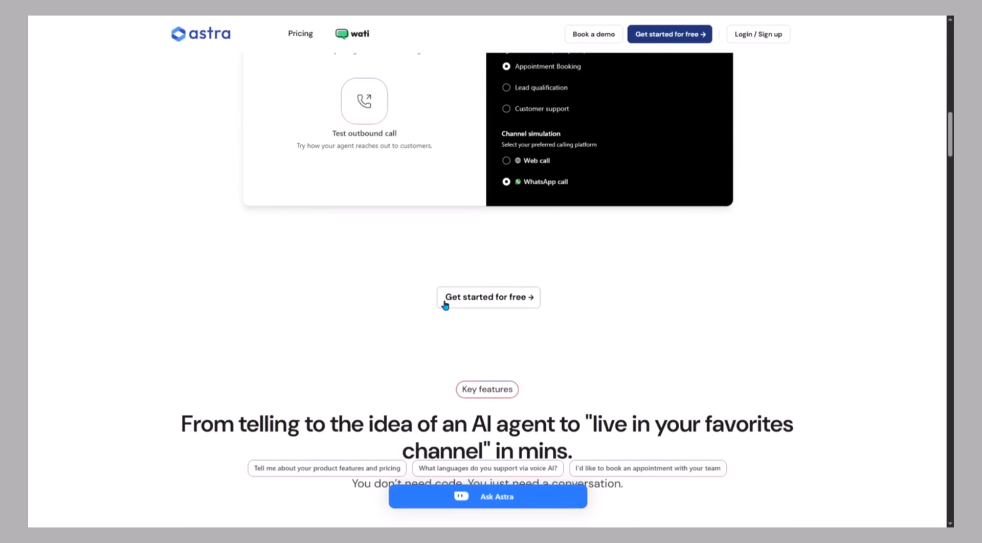
{"action": "scroll", "coordinate": [444, 305], "scroll_direction": "down", "scroll_amount": 6}
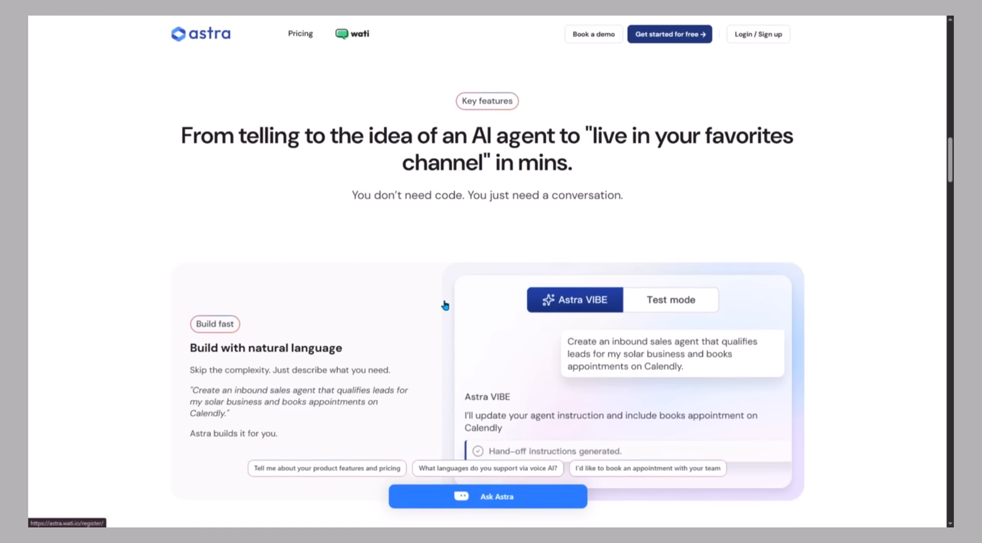
{"action": "scroll", "coordinate": [445, 305], "scroll_direction": "down", "scroll_amount": 5}
{"action": "scroll", "coordinate": [445, 305], "scroll_direction": "down", "scroll_amount": 6}
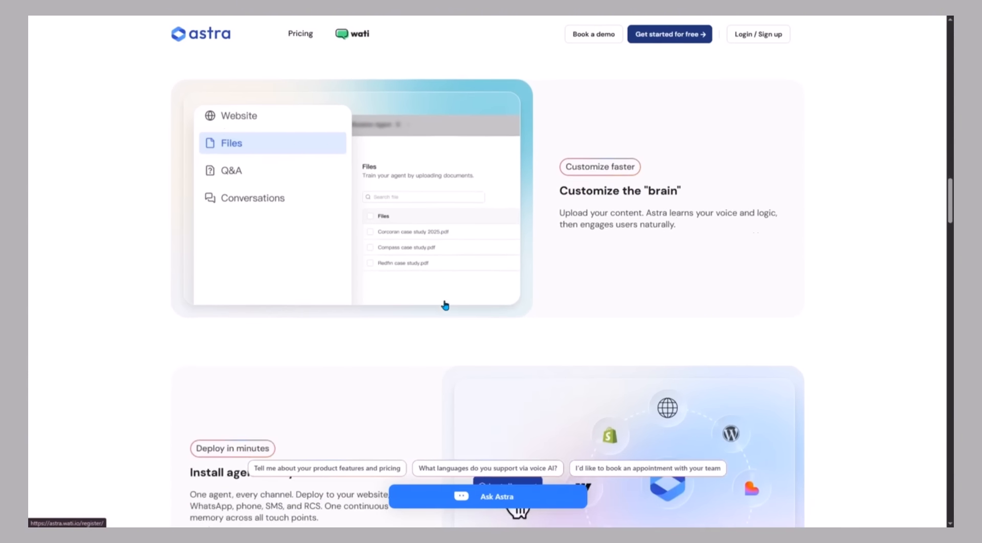
{"action": "scroll", "coordinate": [445, 305], "scroll_direction": "down", "scroll_amount": 6}
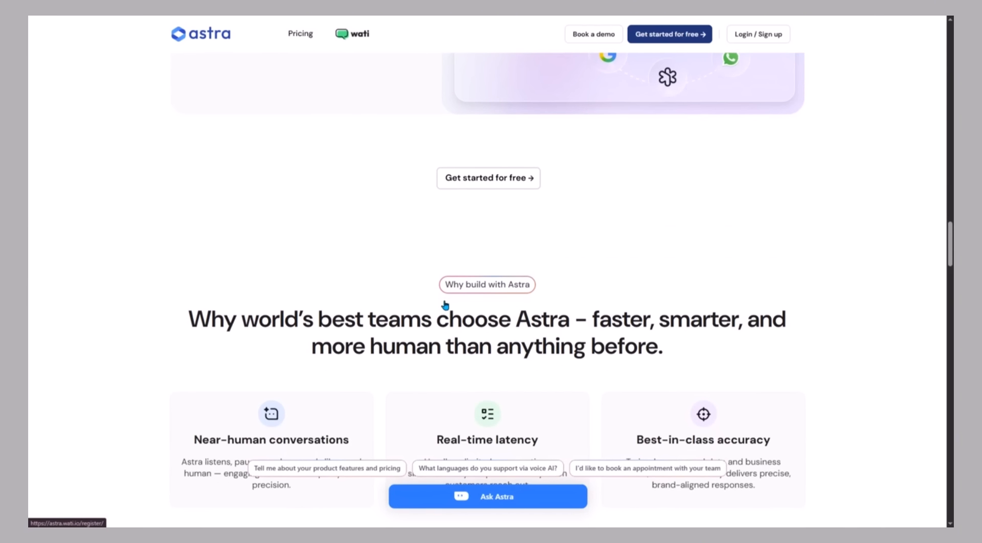
{"action": "scroll", "coordinate": [444, 306], "scroll_direction": "down", "scroll_amount": 6}
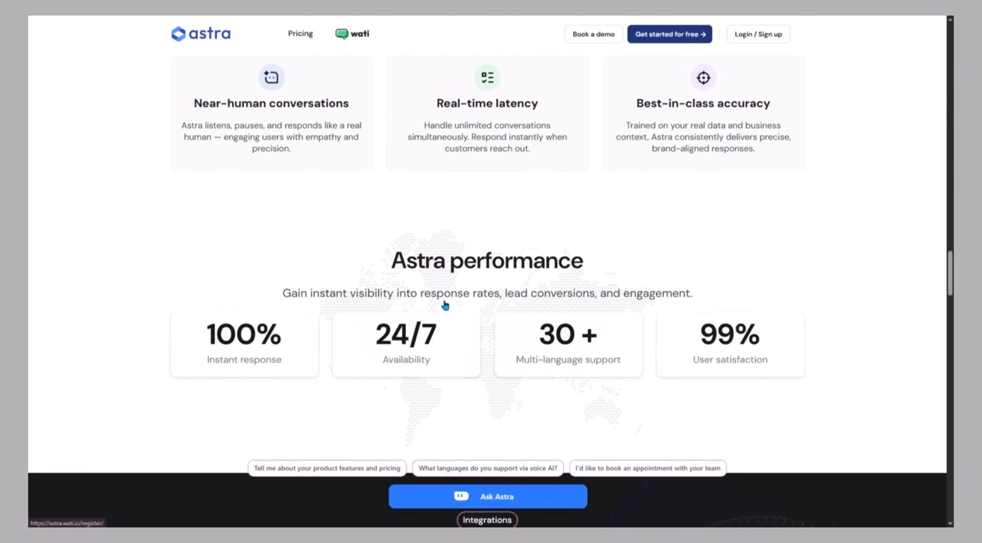
{"action": "scroll", "coordinate": [445, 307], "scroll_direction": "down", "scroll_amount": 4}
{"action": "scroll", "coordinate": [445, 306], "scroll_direction": "down", "scroll_amount": 2}
{"action": "scroll", "coordinate": [445, 307], "scroll_direction": "down", "scroll_amount": 3}
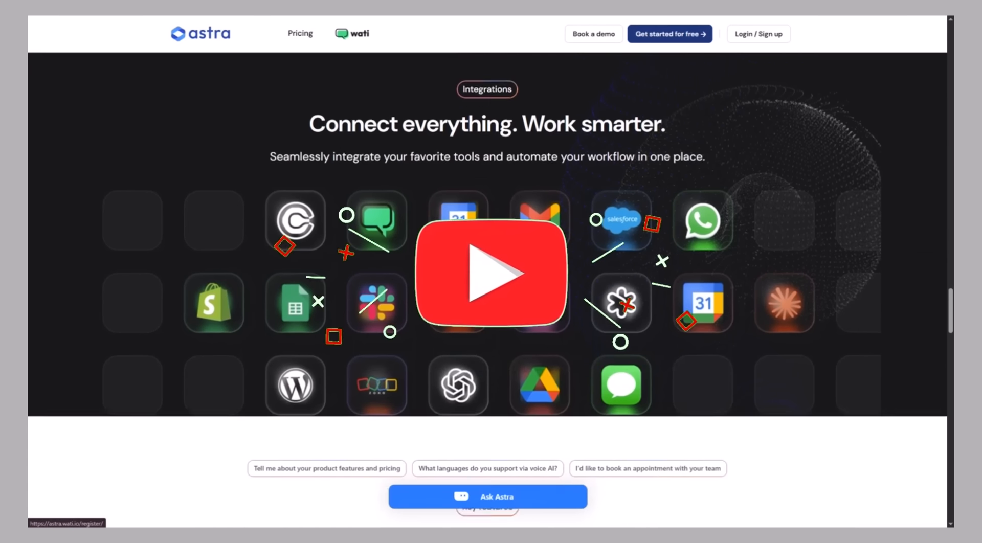
{"action": "scroll", "coordinate": [488, 287], "scroll_direction": "up", "scroll_amount": 1}
{"action": "scroll", "coordinate": [488, 286], "scroll_direction": "down", "scroll_amount": 6}
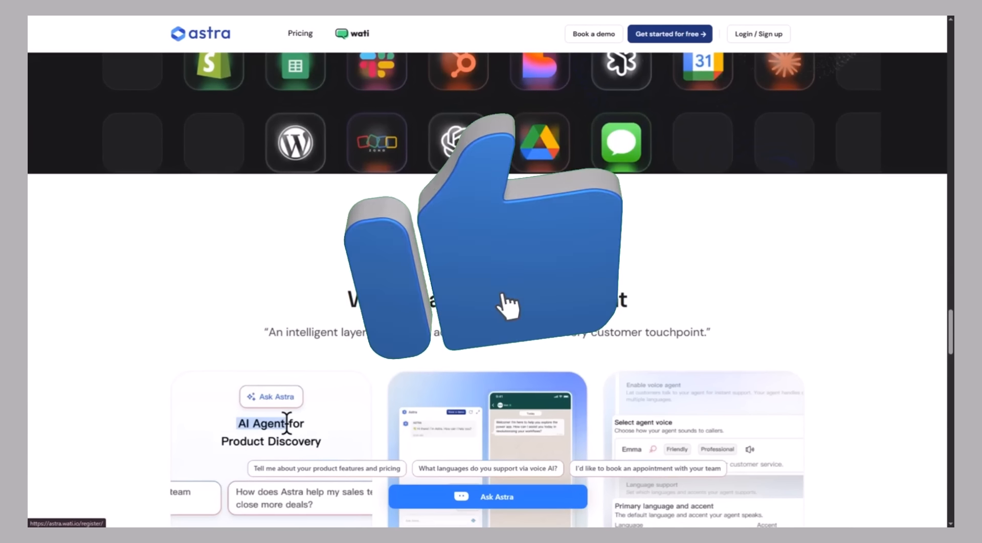
{"action": "scroll", "coordinate": [488, 286], "scroll_direction": "down", "scroll_amount": 5}
{"action": "scroll", "coordinate": [488, 287], "scroll_direction": "down", "scroll_amount": 6}
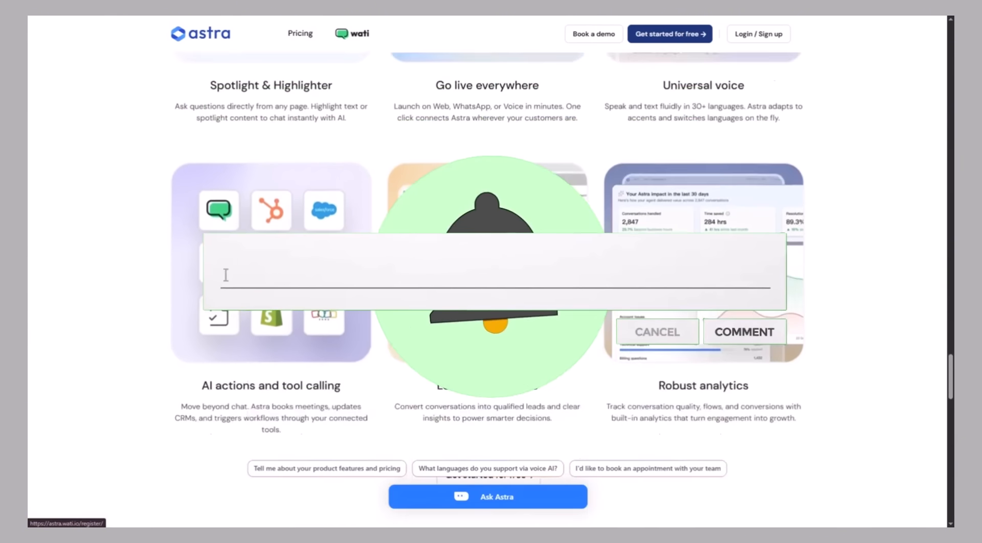
{"action": "scroll", "coordinate": [488, 286], "scroll_direction": "down", "scroll_amount": 7}
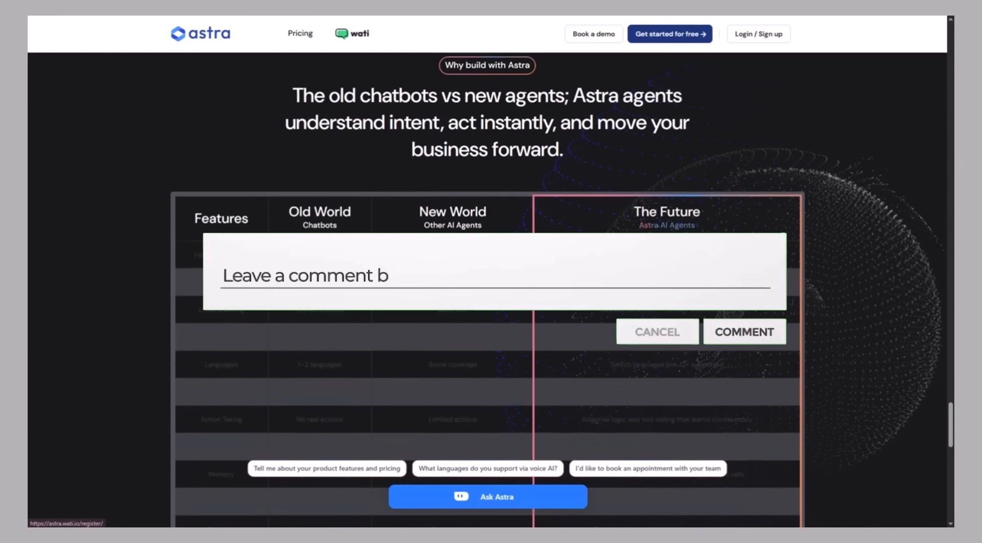
{"action": "scroll", "coordinate": [487, 286], "scroll_direction": "down", "scroll_amount": 6}
{"action": "scroll", "coordinate": [488, 286], "scroll_direction": "down", "scroll_amount": 8}
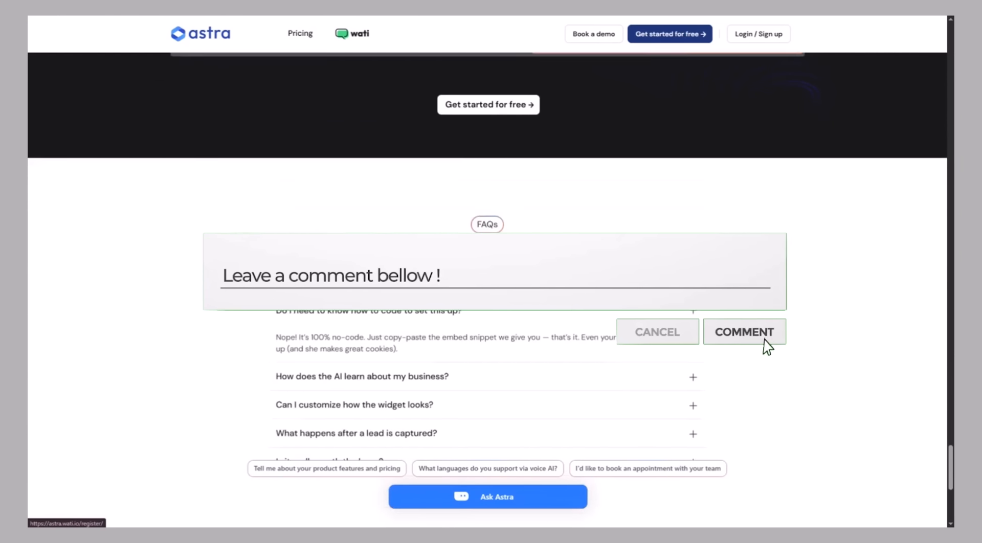